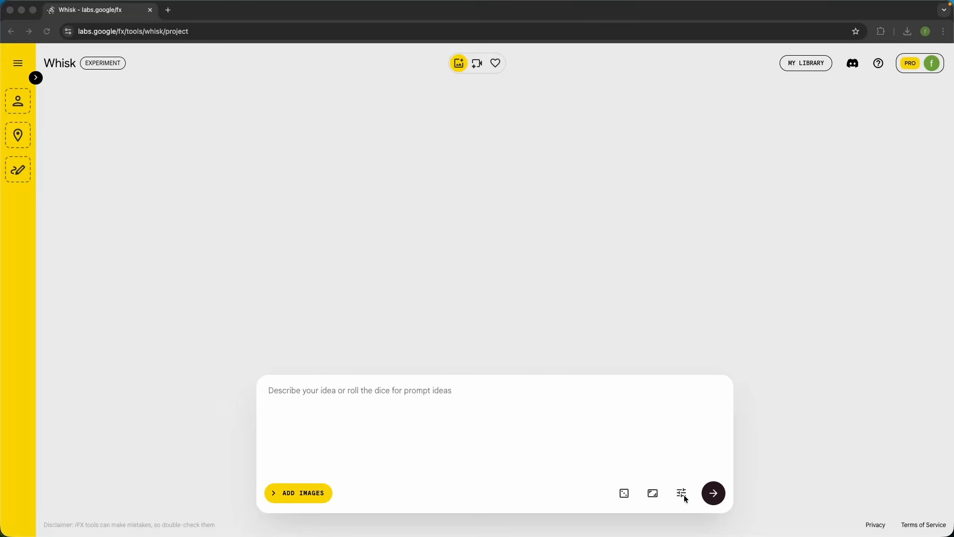
# Toggle Precise Reference off and back on in the generation settings
pyautogui.click(682, 493)
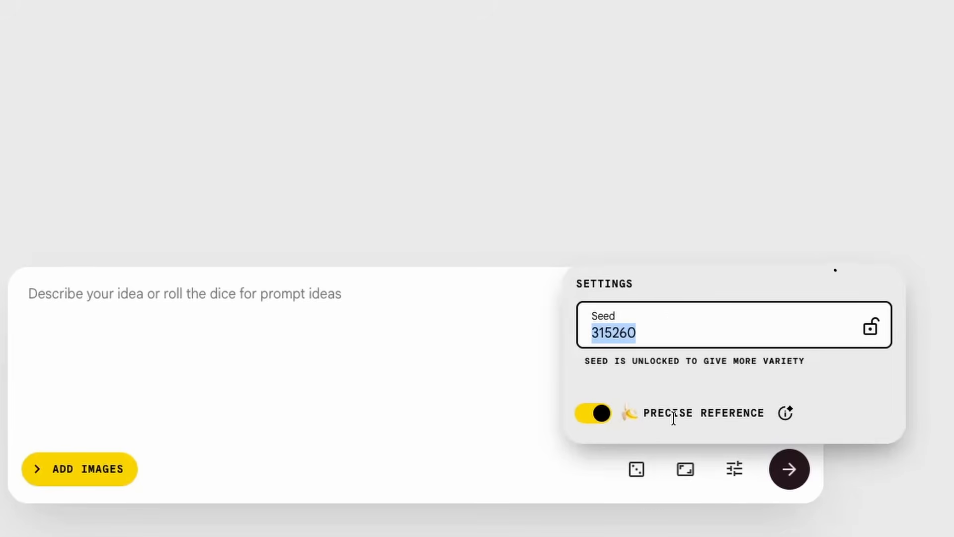
pyautogui.click(601, 414)
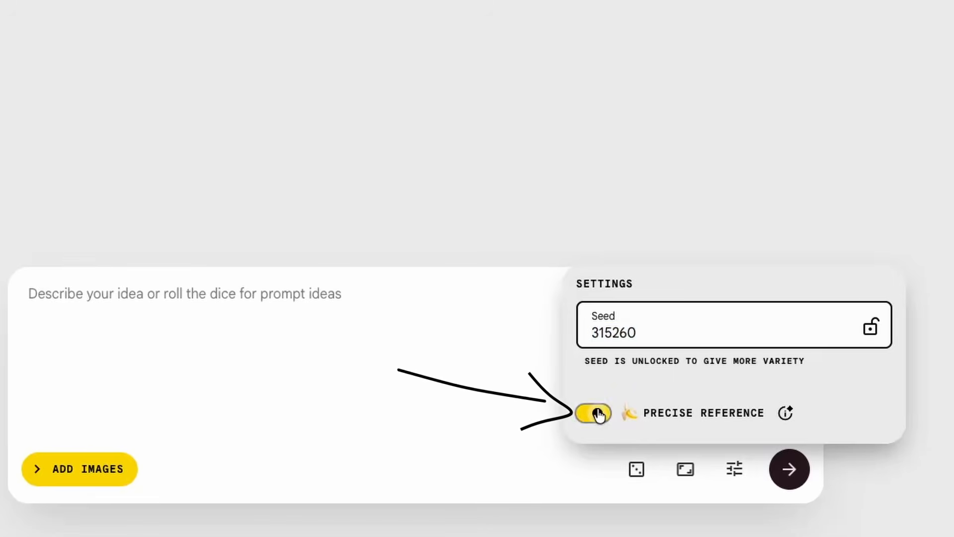
pyautogui.click(600, 414)
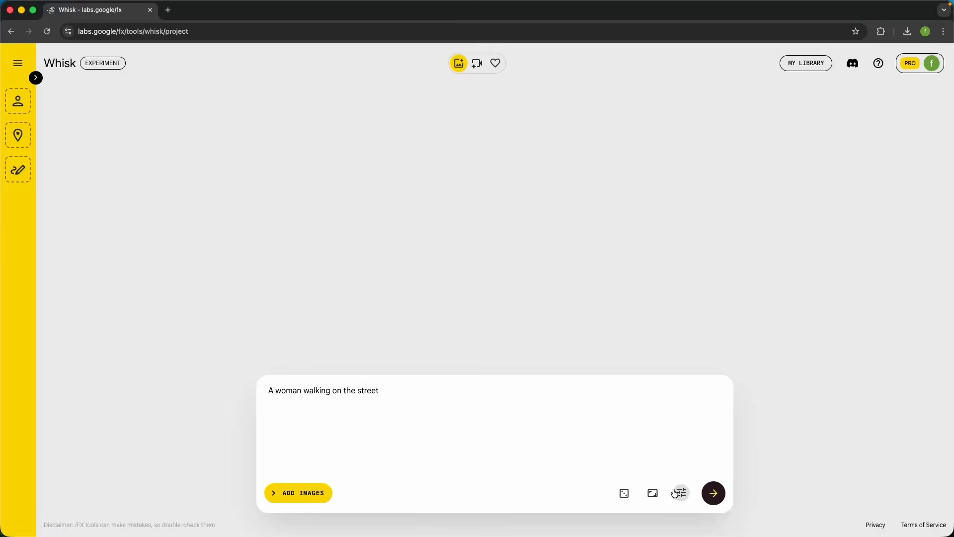
# Enter the prompt "A woman walking on the street", check the seed in the settings and generate images
pyautogui.click(676, 494)
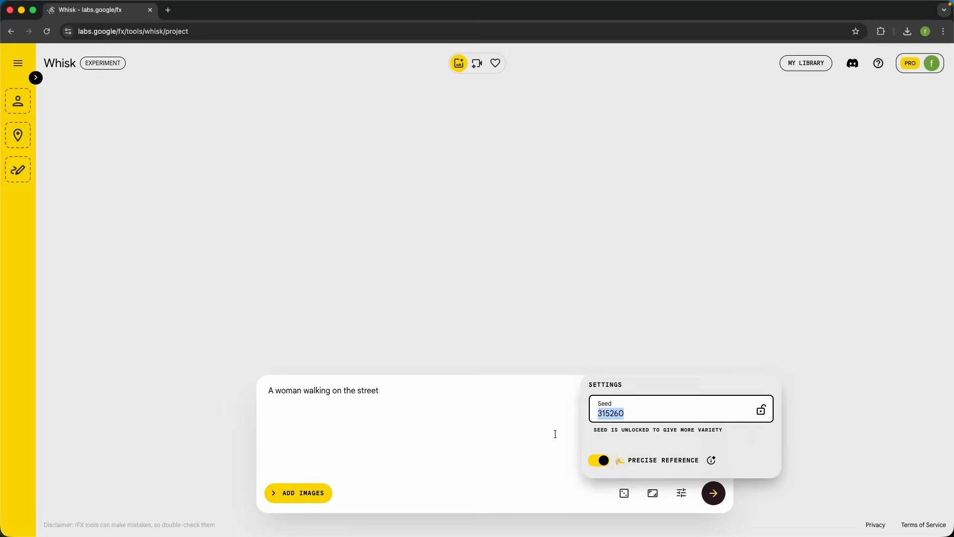
pyautogui.click(662, 447)
pyautogui.click(715, 497)
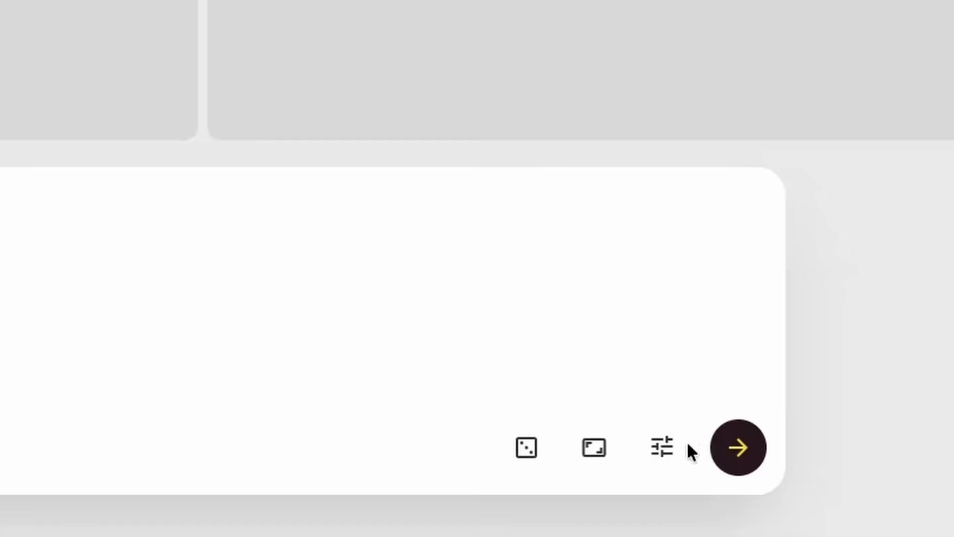
# Check the seed again and generate a second batch from the same prompt with the seed unlocked
pyautogui.click(682, 494)
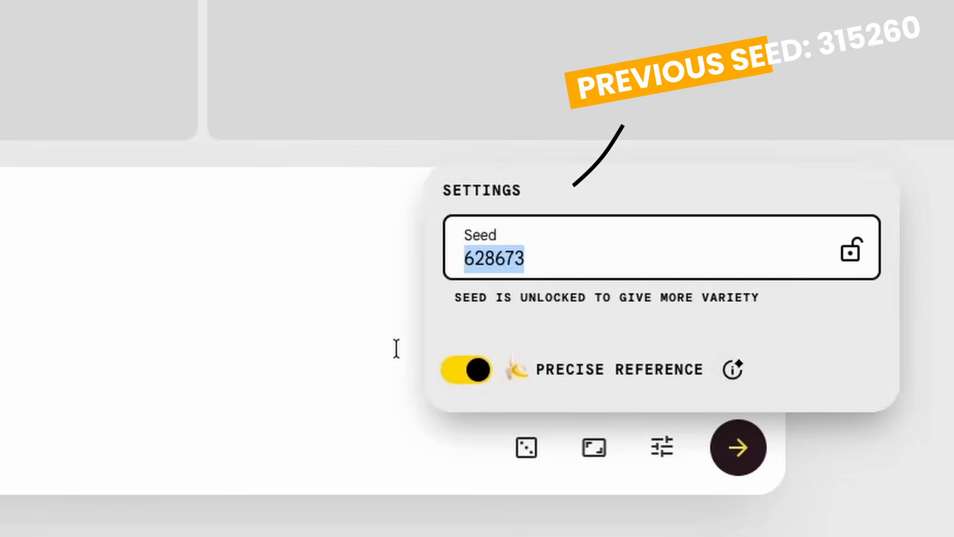
pyautogui.click(328, 337)
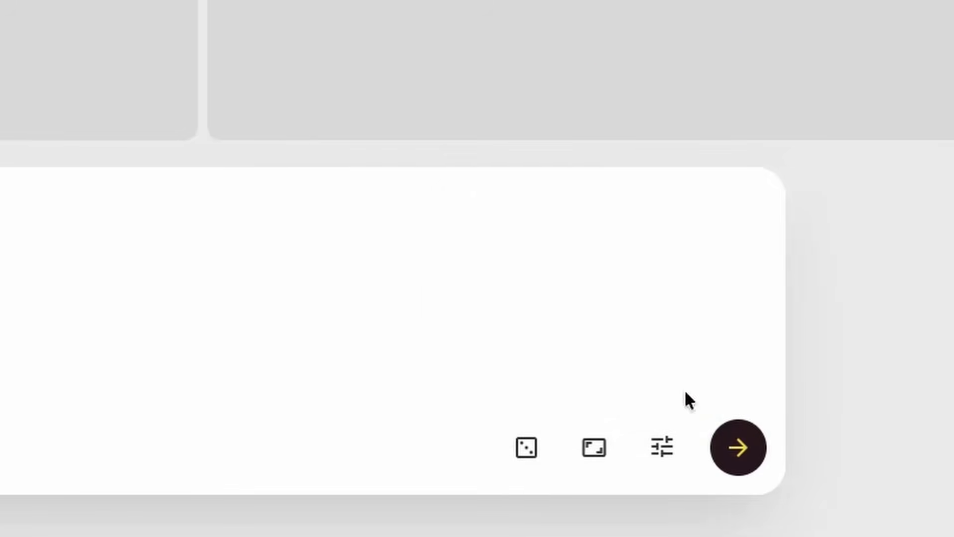
pyautogui.click(755, 456)
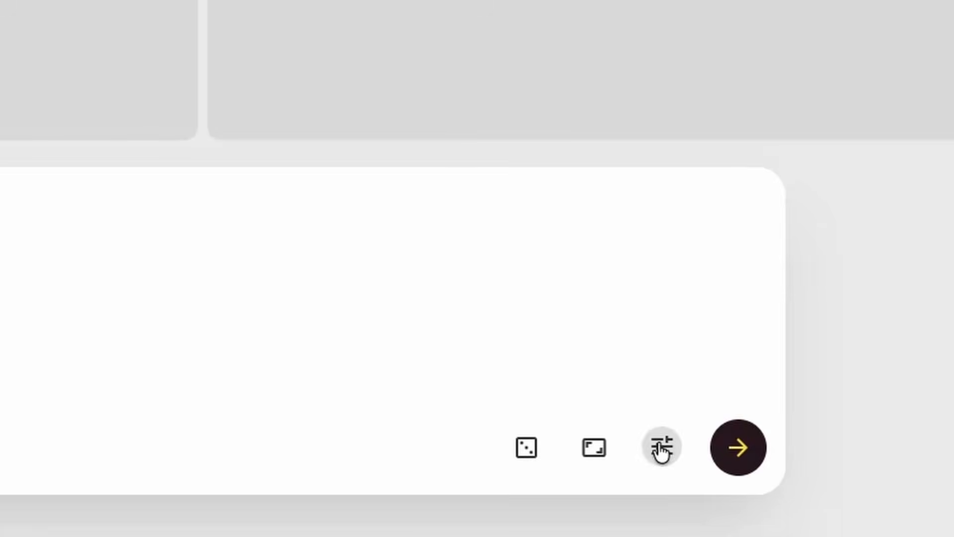
pyautogui.click(661, 448)
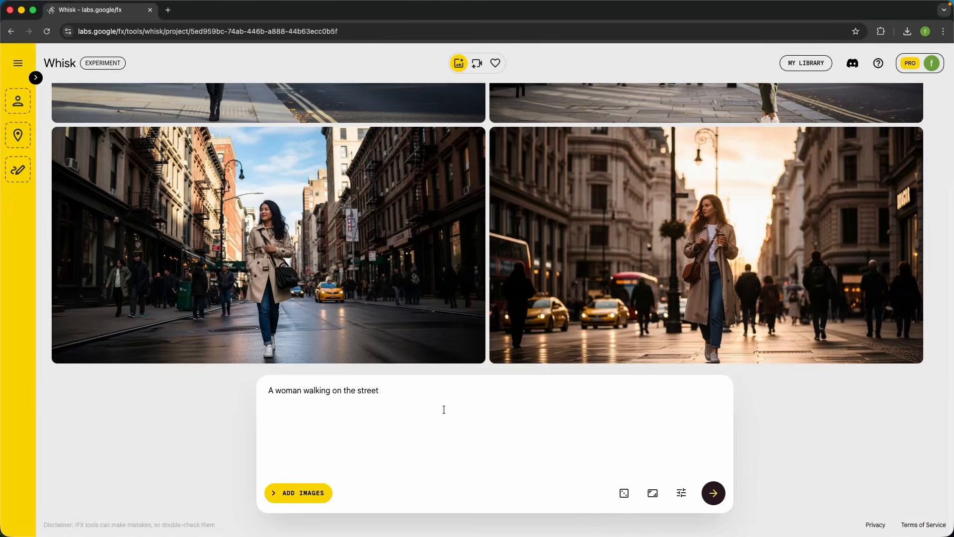
# Compare the women and streets across the generated batches and generate a third batch from the same prompt
pyautogui.scroll(4, 569, 171)
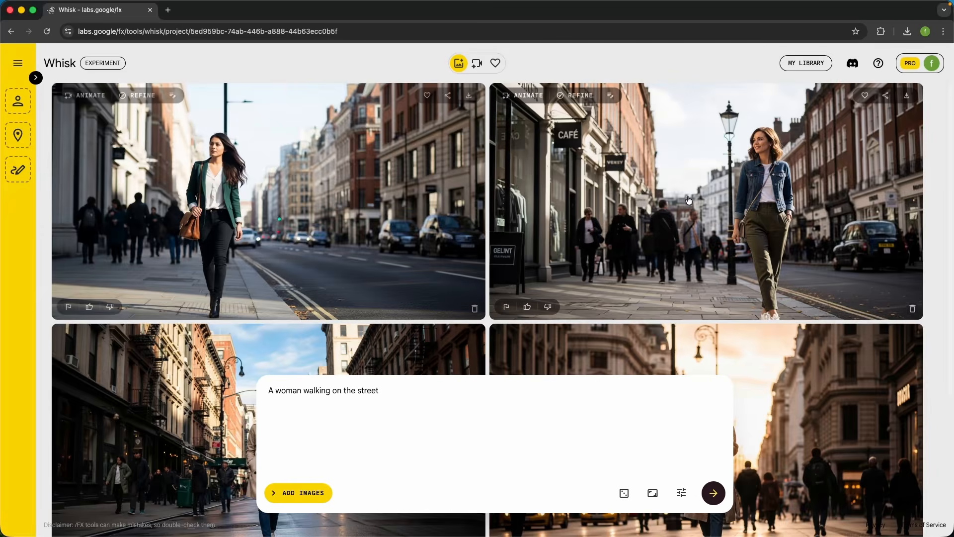
pyautogui.scroll(-4, 551, 176)
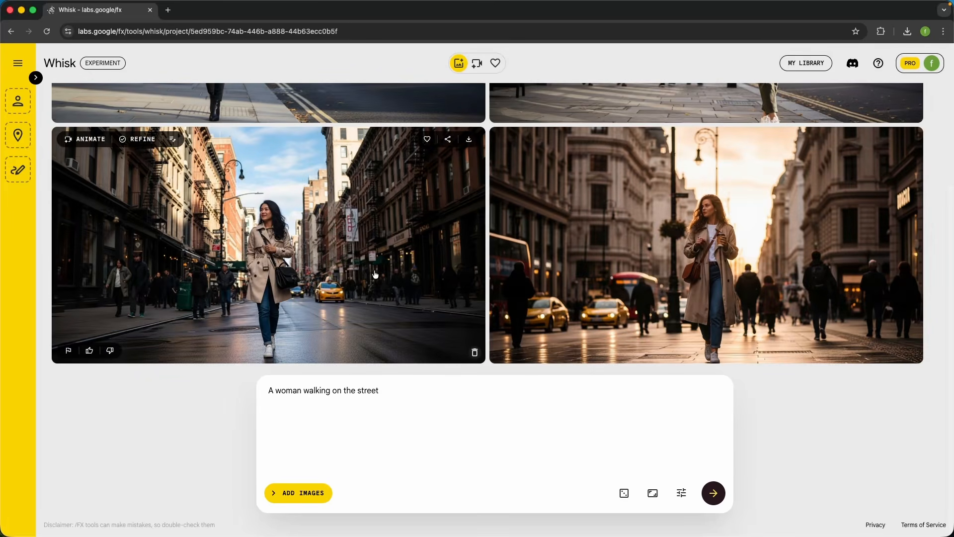
pyautogui.scroll(4, 458, 194)
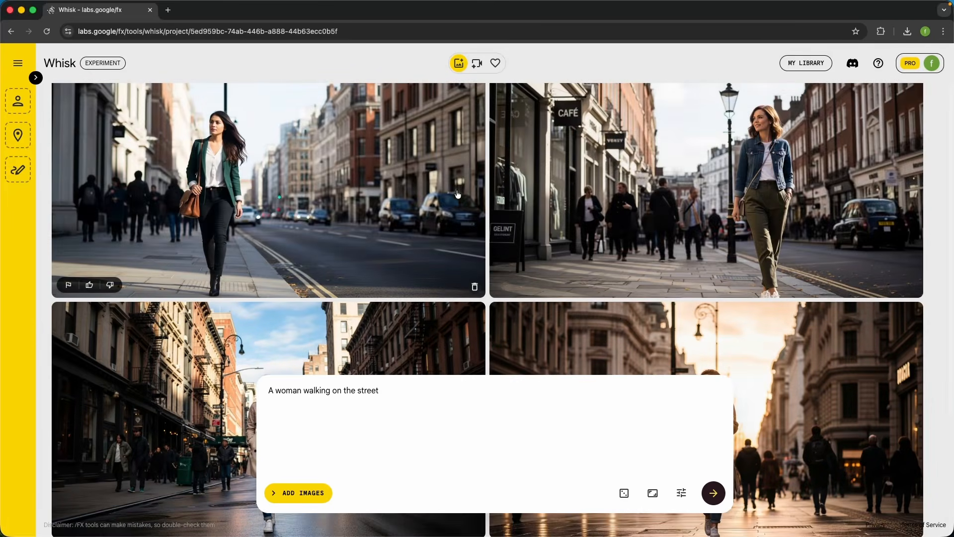
pyautogui.scroll(-4, 586, 338)
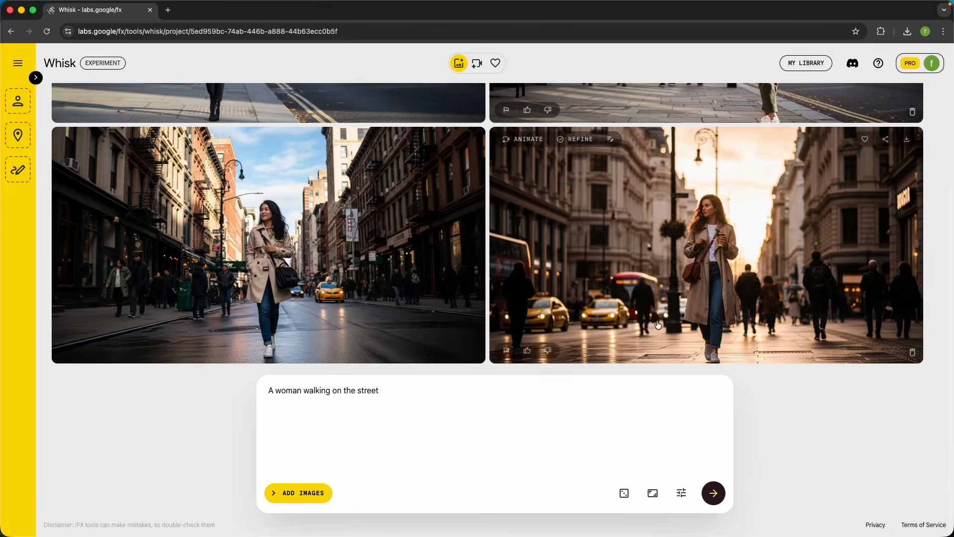
pyautogui.click(715, 501)
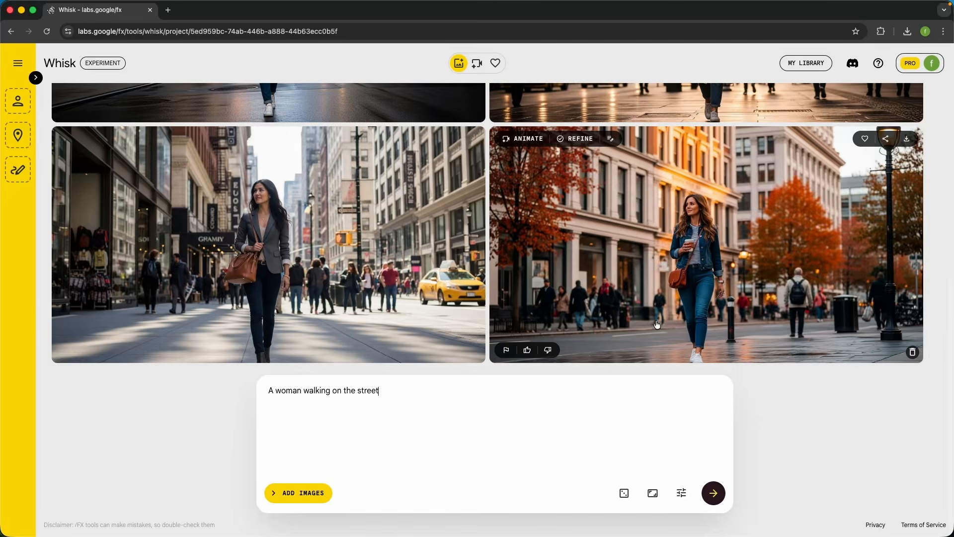
pyautogui.scroll(5, 269, 224)
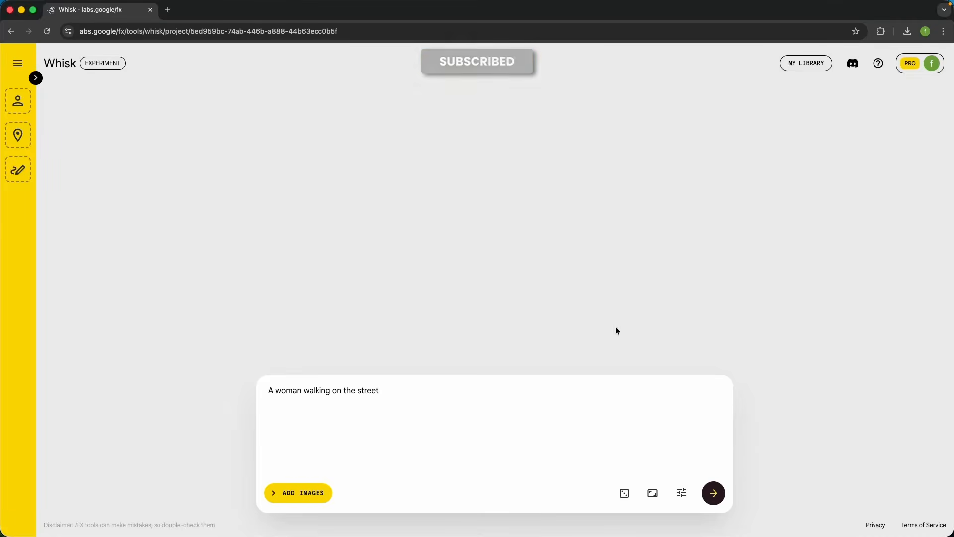
# Check the unlocked seed in the cleared project and generate a fresh pair of images from the street prompt
pyautogui.click(682, 493)
pyautogui.doubleClick(615, 413)
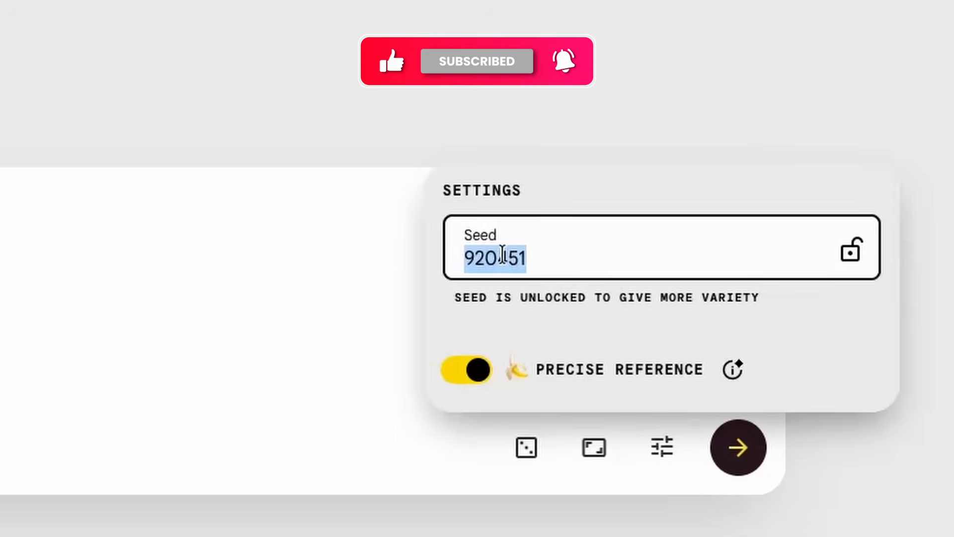
pyautogui.click(121, 269)
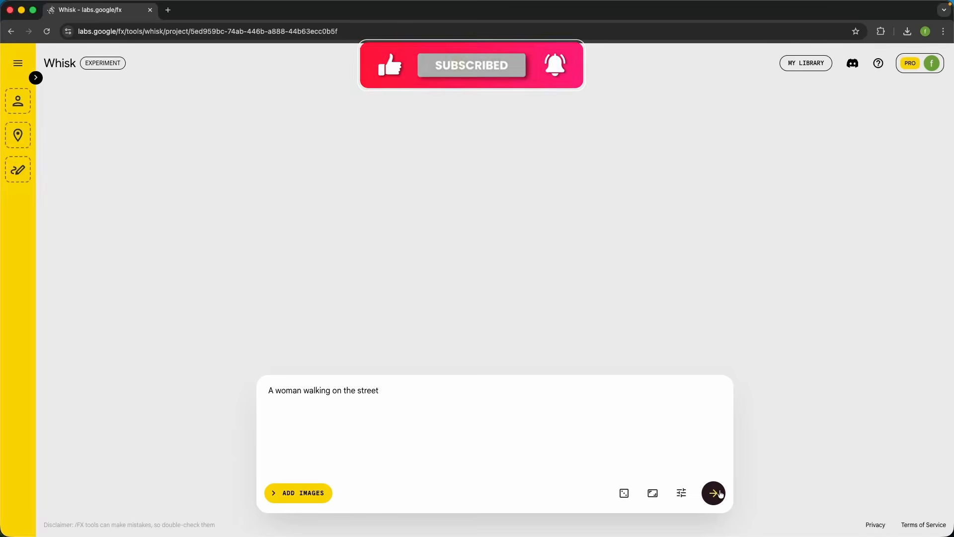
pyautogui.click(739, 447)
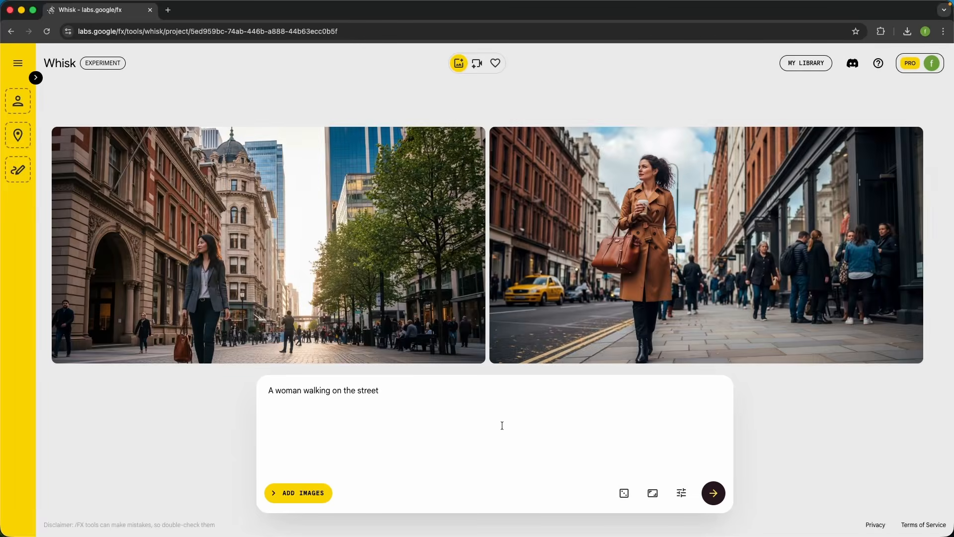
# Lock the current seed in the settings and generate more images from the same prompt
pyautogui.click(681, 493)
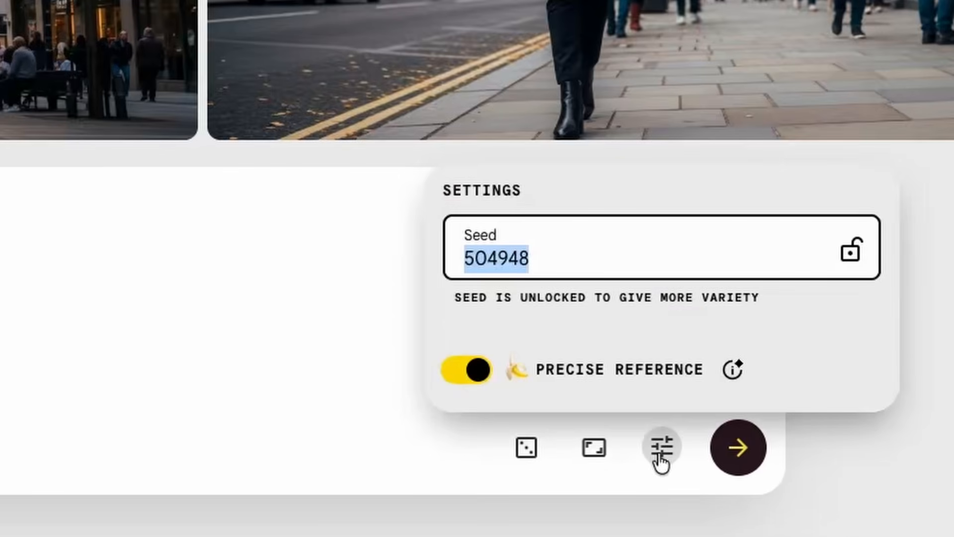
pyautogui.click(852, 253)
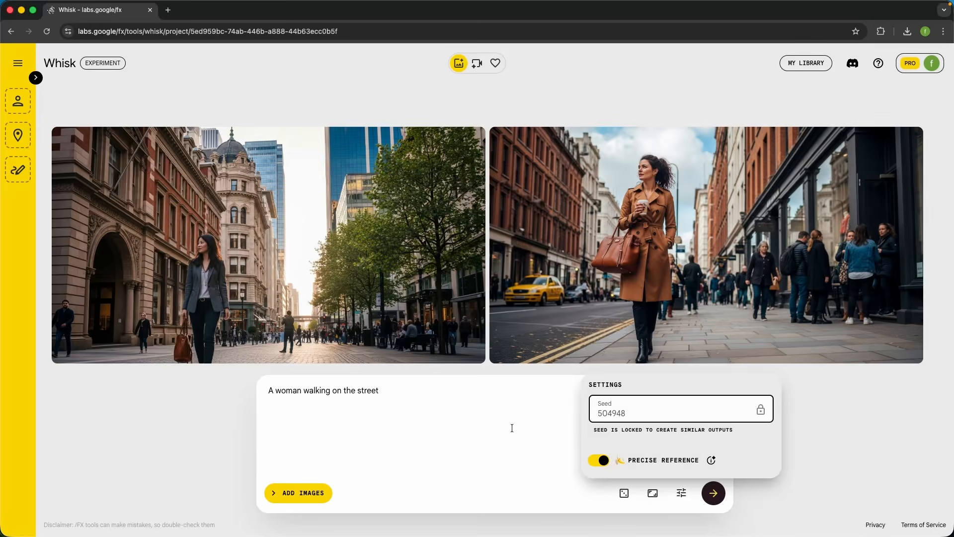
pyautogui.click(382, 283)
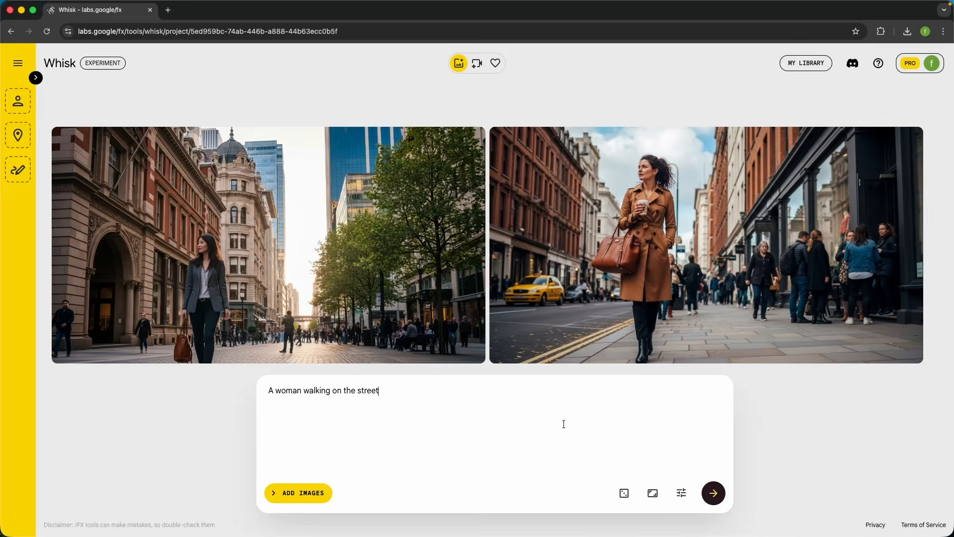
pyautogui.click(715, 494)
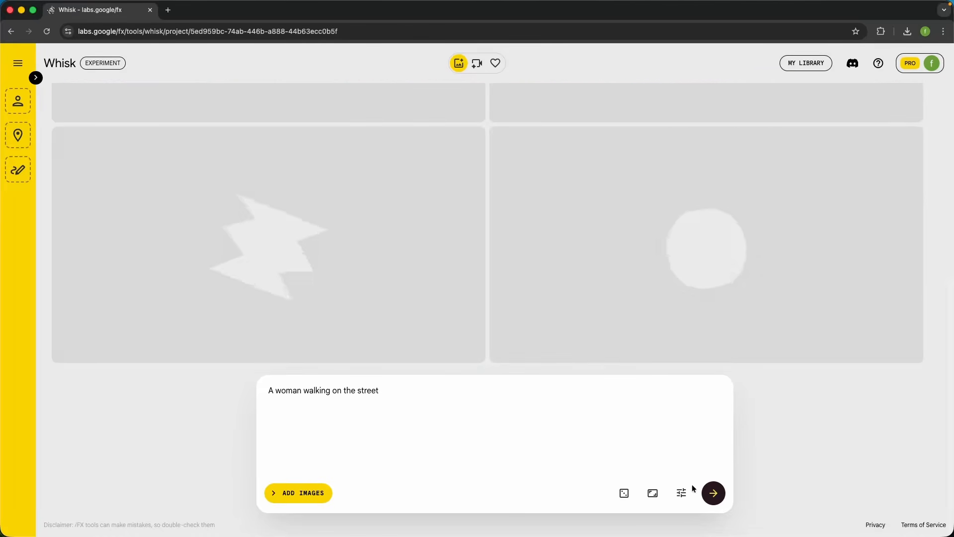
# Check the locked seed and compare the women, clothing and streets across the images generated before and after locking
pyautogui.click(682, 494)
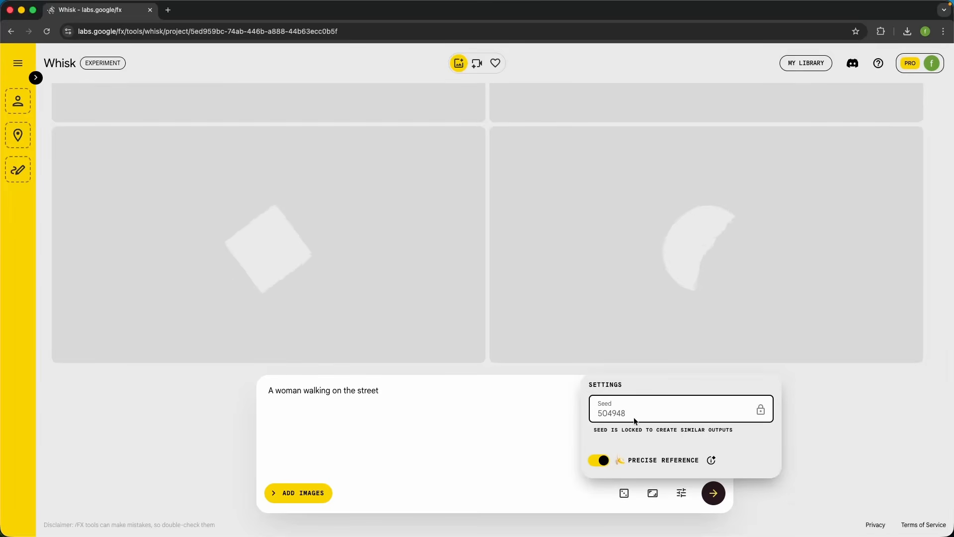
pyautogui.click(505, 432)
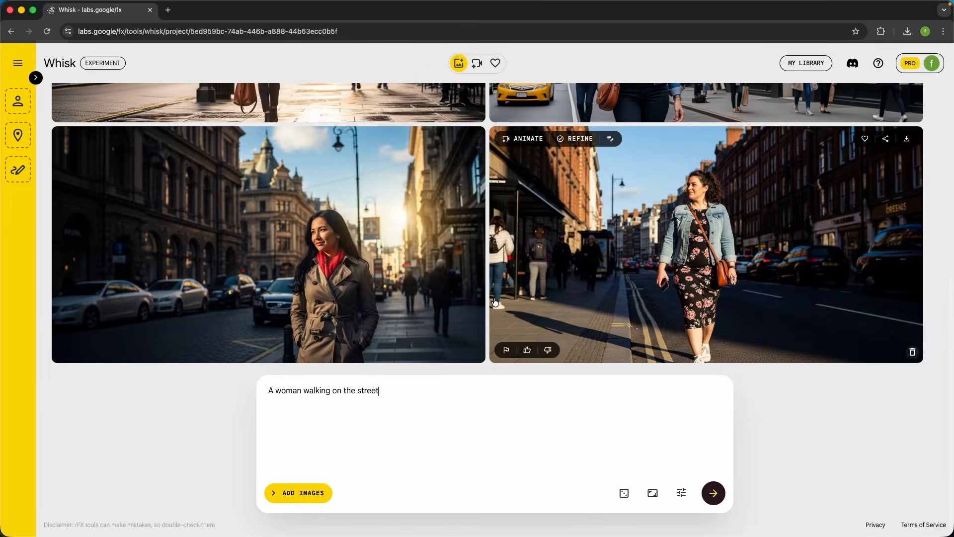
pyautogui.scroll(5, 592, 280)
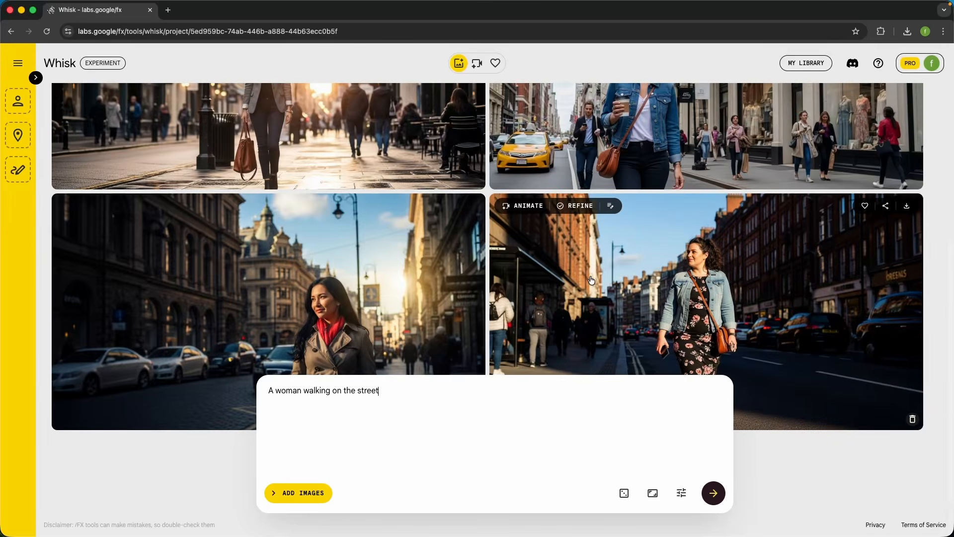
pyautogui.scroll(5, 592, 280)
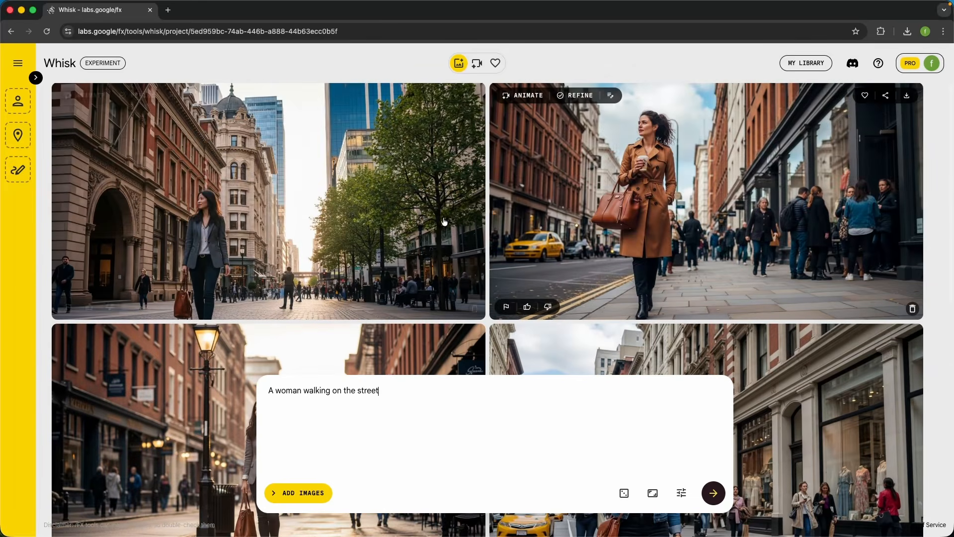
pyautogui.scroll(-2, 698, 206)
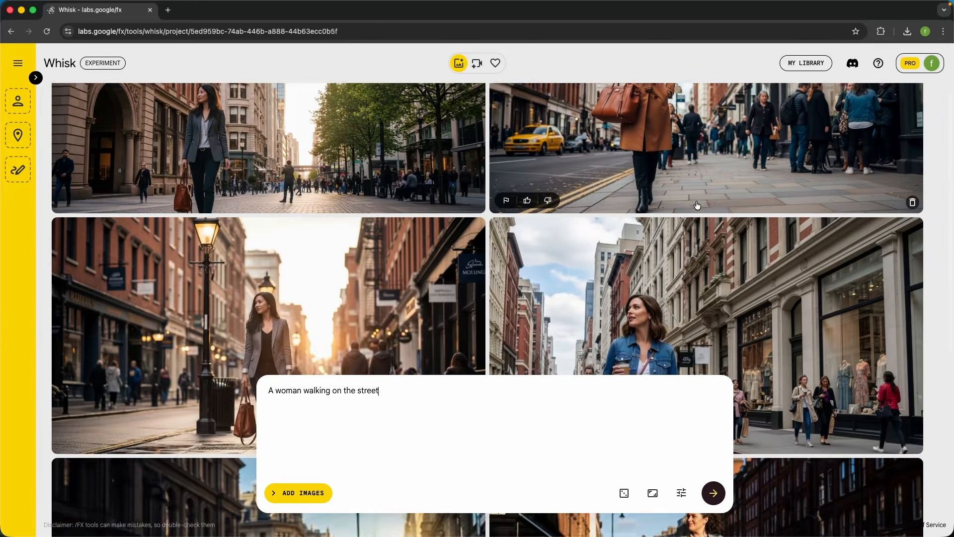
pyautogui.scroll(-4, 698, 205)
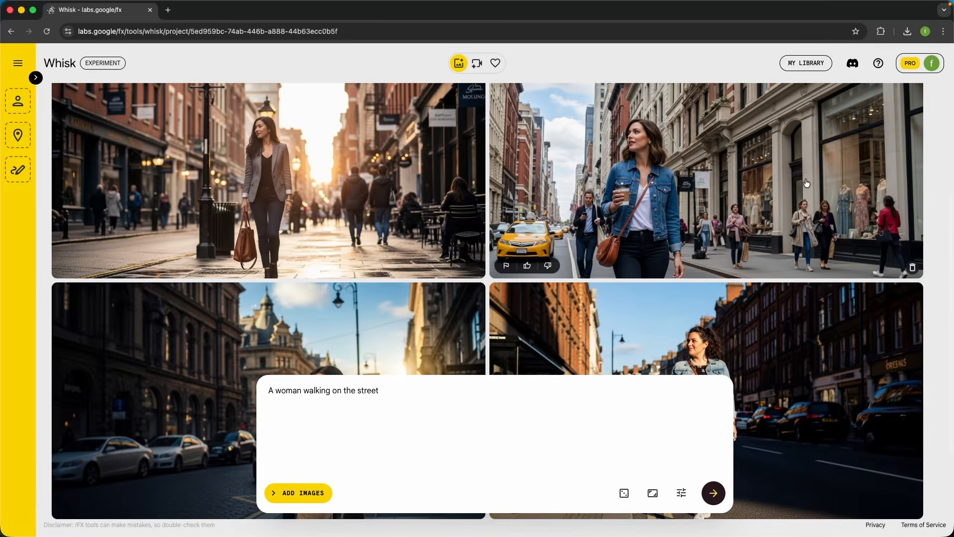
pyautogui.scroll(-3, 636, 235)
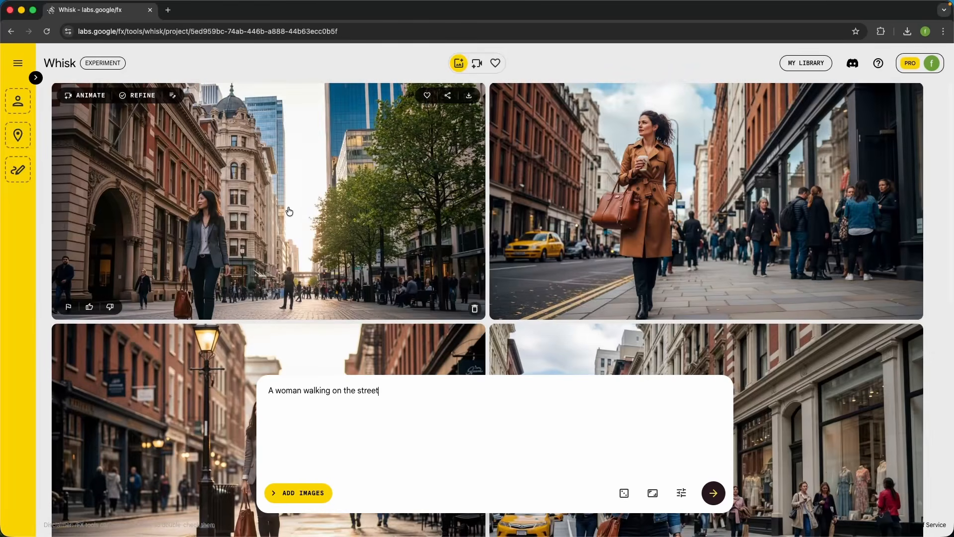
pyautogui.scroll(-5, 290, 211)
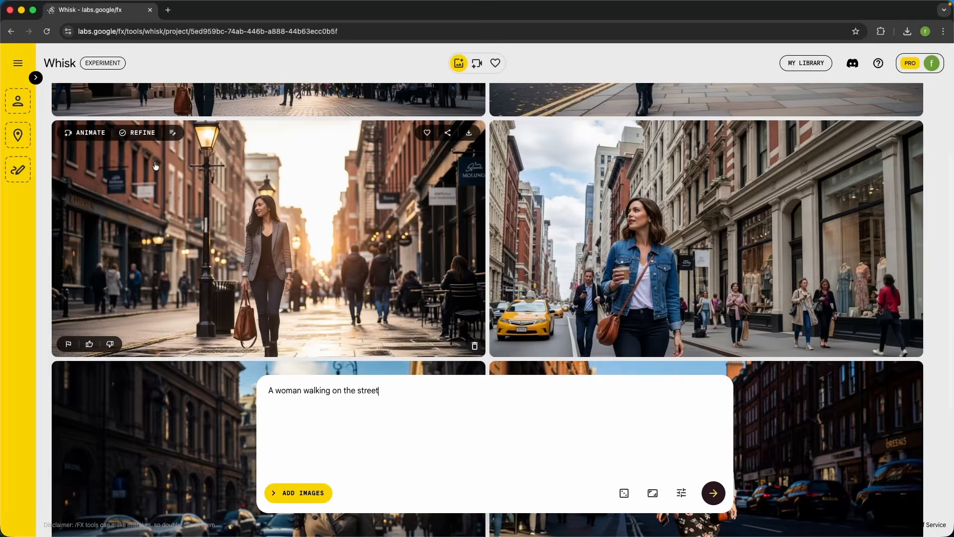
# Use the image of the woman in a gray blazer beside the lit street lamp as Subject and clear the generated images
pyautogui.click(35, 78)
pyautogui.moveTo(318, 343); pyautogui.dragTo(50, 155)
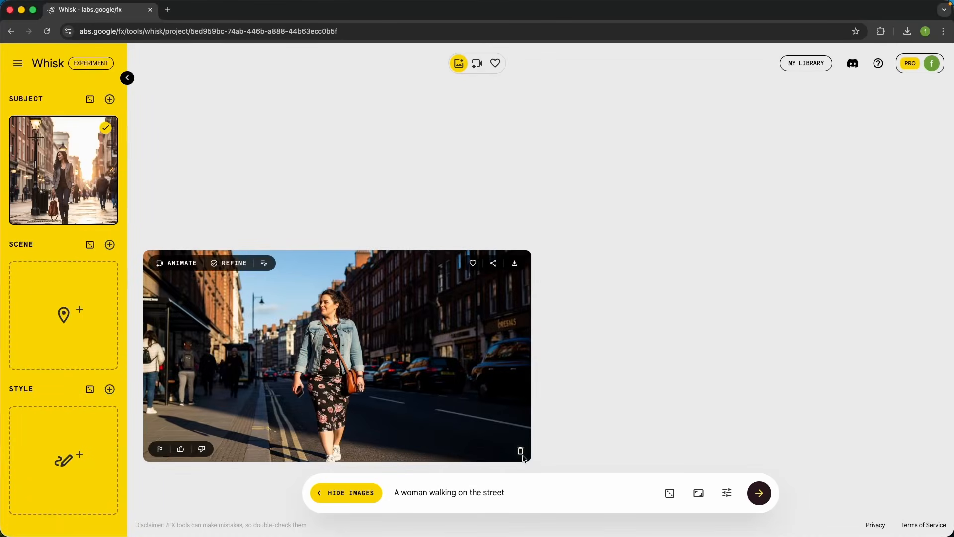
pyautogui.click(522, 452)
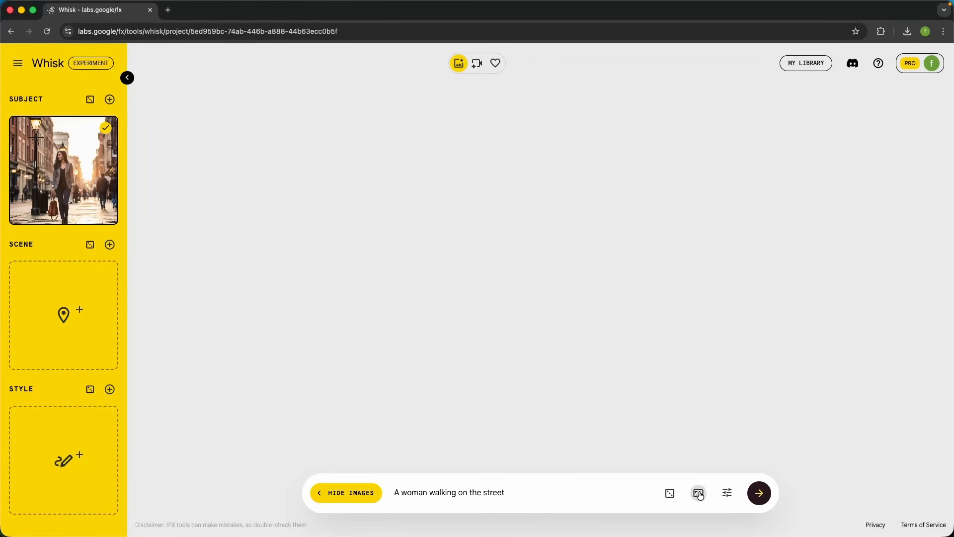
# With the seed unlocked and Precise Reference off, generate images from the street prompt using the subject reference
pyautogui.click(728, 493)
pyautogui.click(733, 495)
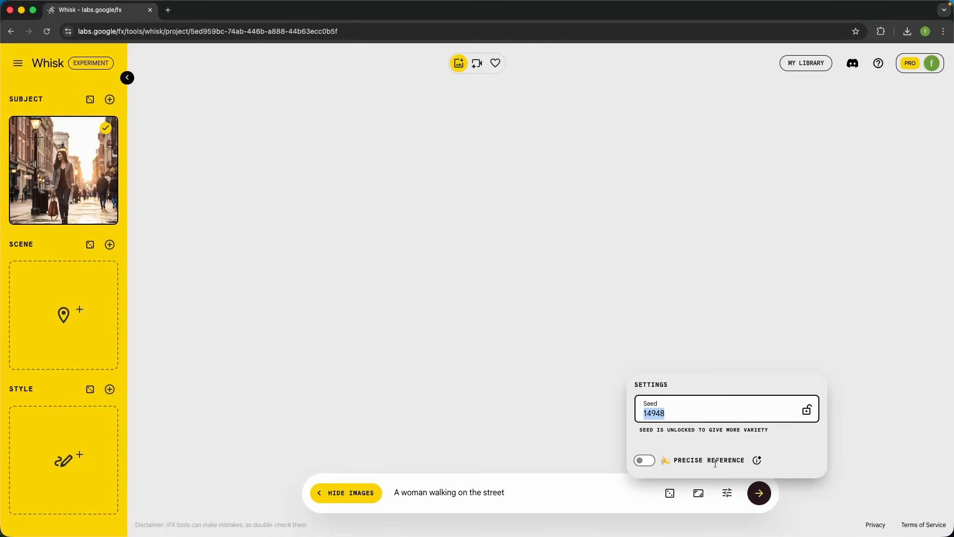
pyautogui.click(643, 490)
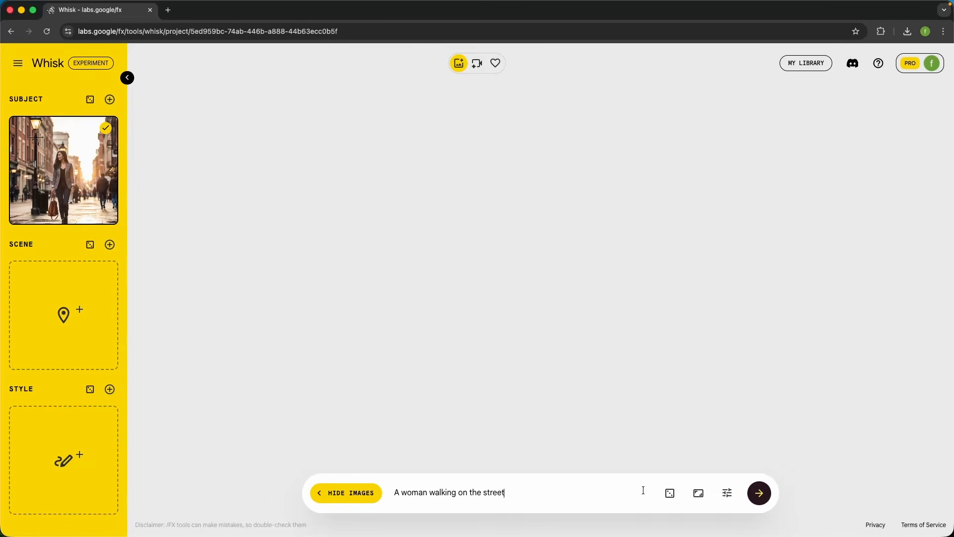
pyautogui.click(762, 497)
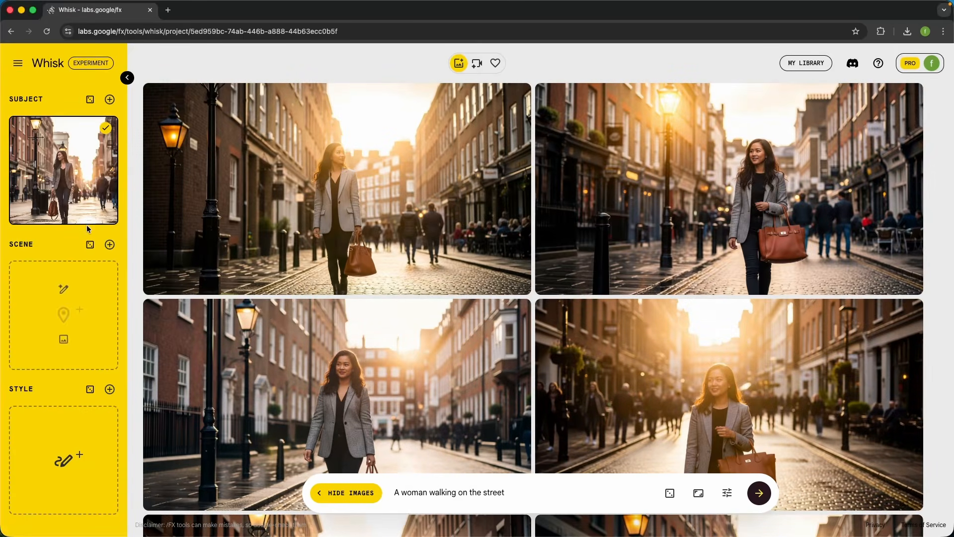
# Compare the woman's face, outfit and bag in the generated images with the subject reference
pyautogui.moveTo(60, 172)
pyautogui.moveTo(204, 226)
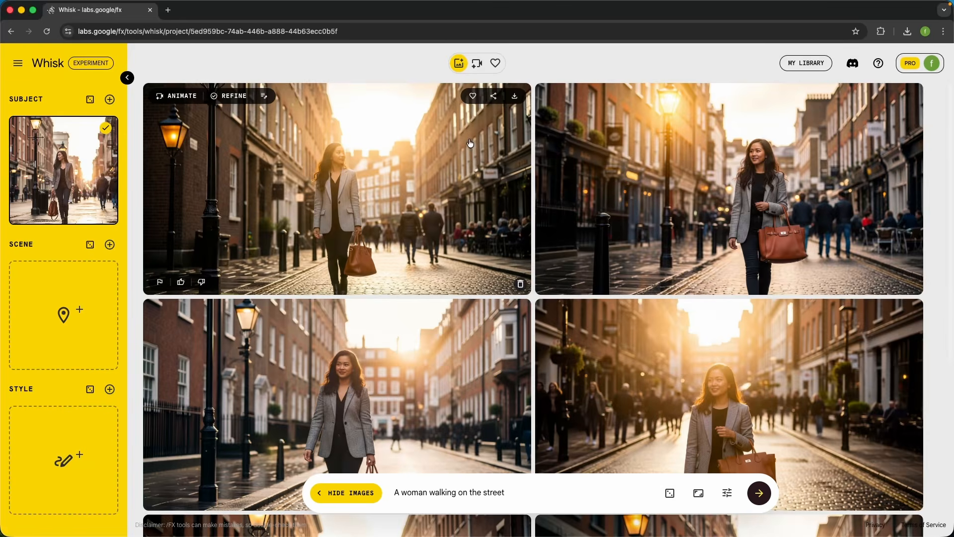
pyautogui.scroll(-3, 599, 191)
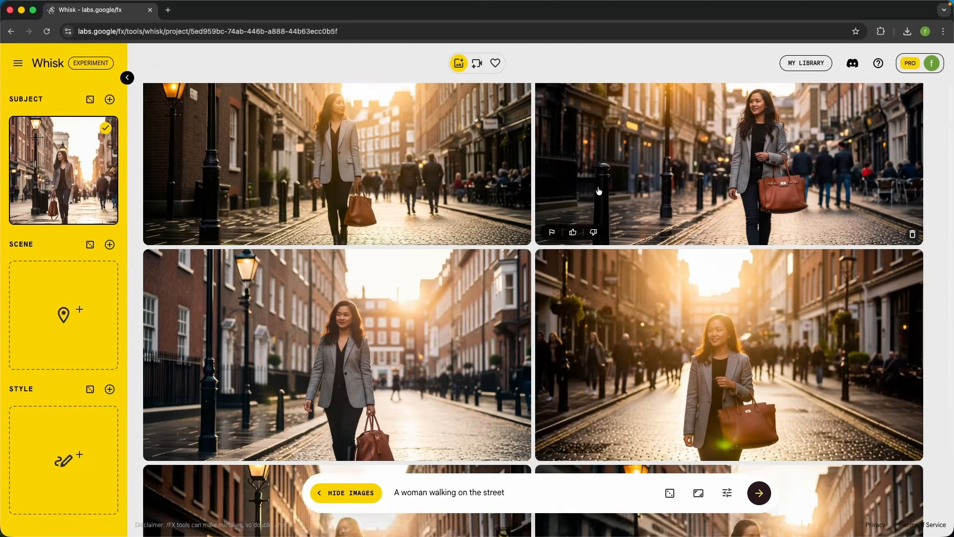
pyautogui.scroll(3, 599, 191)
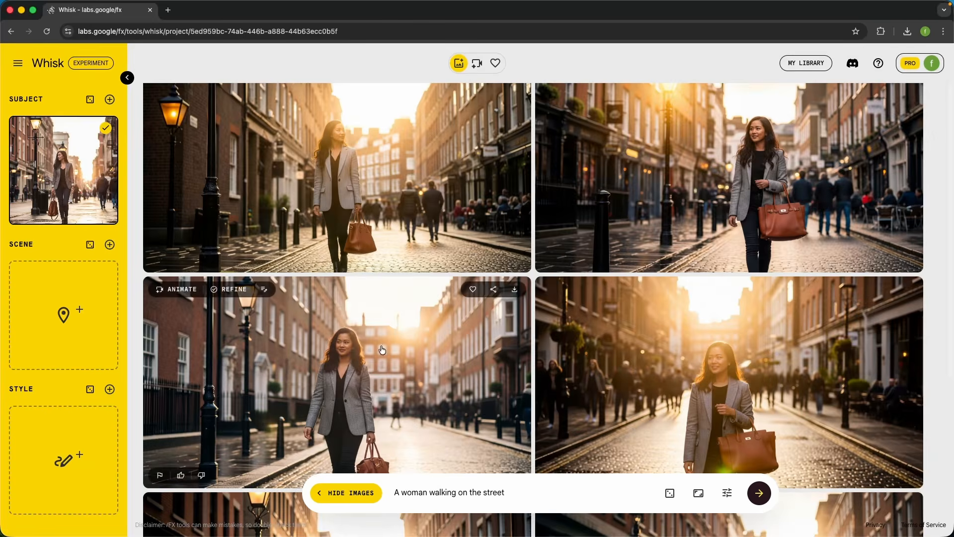
pyautogui.scroll(-4, 624, 270)
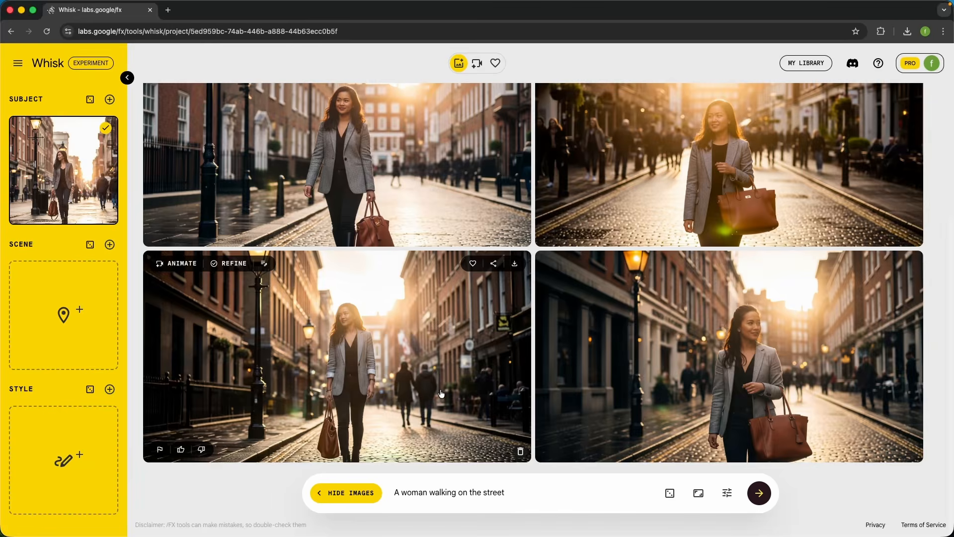
# Lock the current seed in the generation settings, leaving Precise Reference off
pyautogui.click(729, 492)
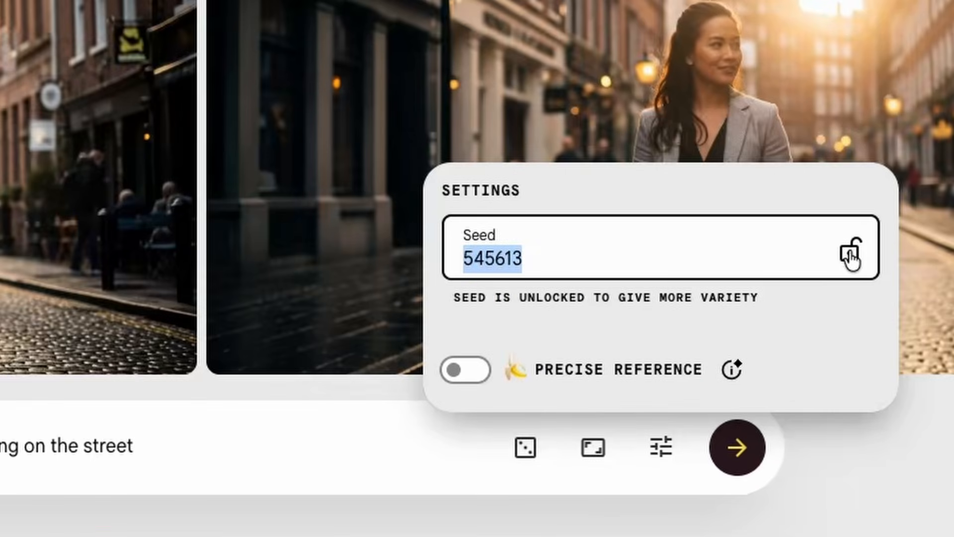
pyautogui.click(850, 254)
pyautogui.scroll(10, 219, 137)
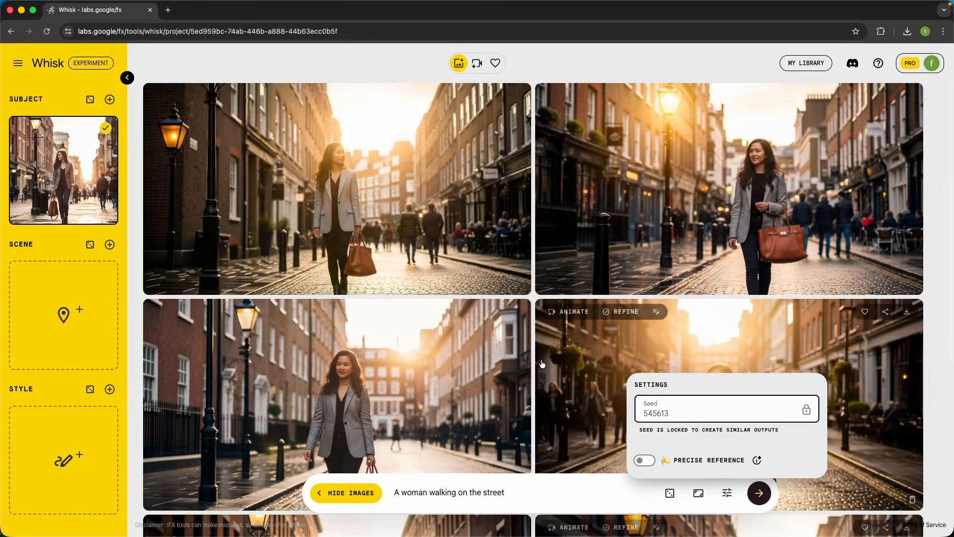
pyautogui.click(543, 77)
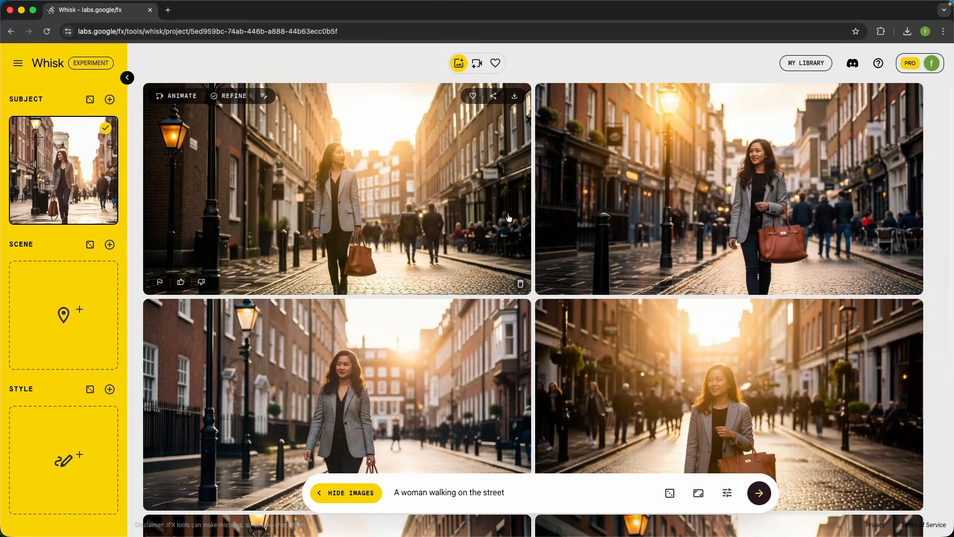
# Delete all the generated street images from the project, keeping the subject reference
pyautogui.click(521, 286)
pyautogui.click(521, 286)
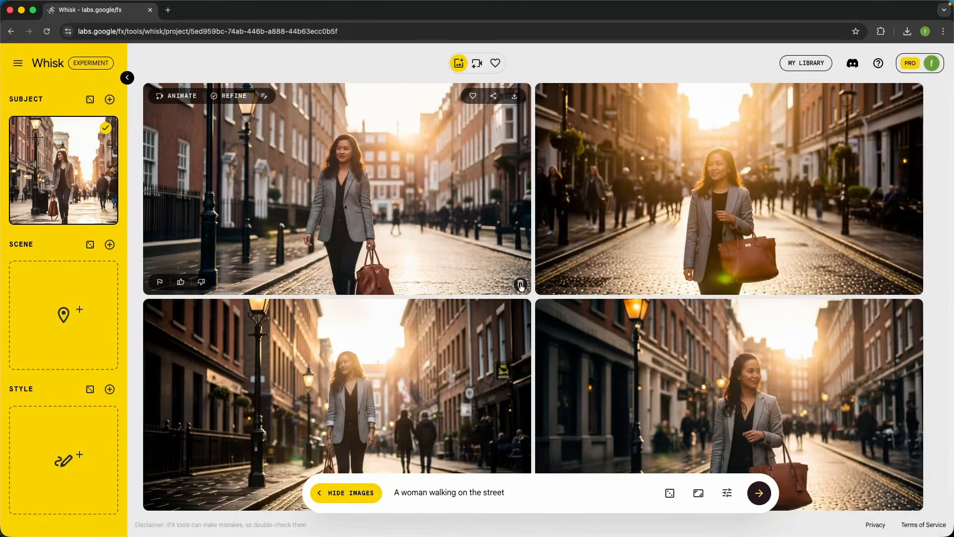
pyautogui.click(521, 285)
pyautogui.click(521, 286)
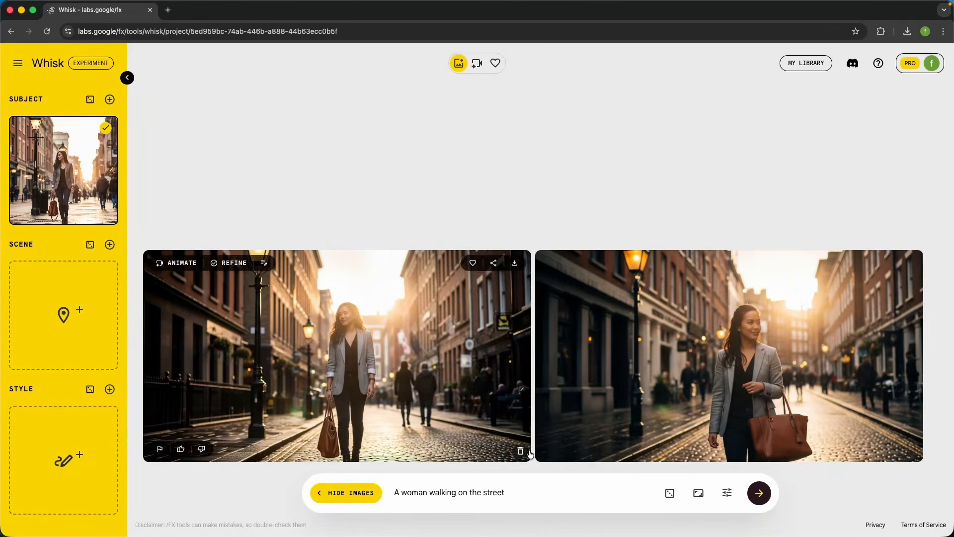
pyautogui.click(522, 453)
pyautogui.click(521, 452)
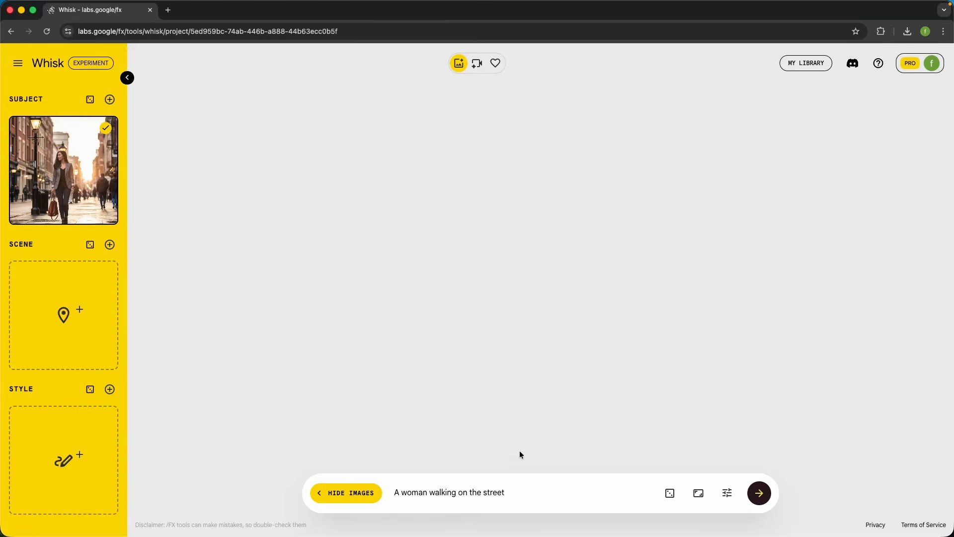
# With the seed locked and Precise Reference off, generate images from the street prompt using the subject reference
pyautogui.click(730, 494)
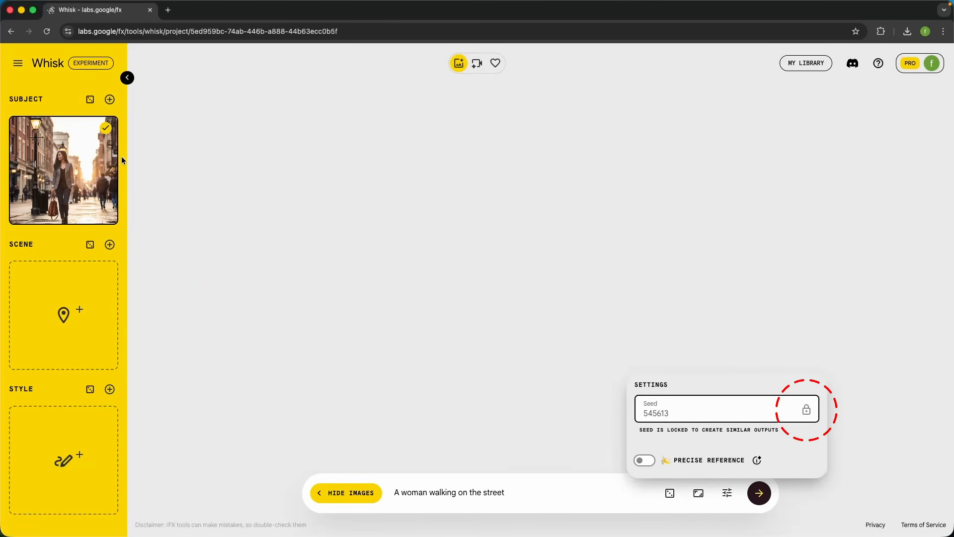
pyautogui.moveTo(96, 142)
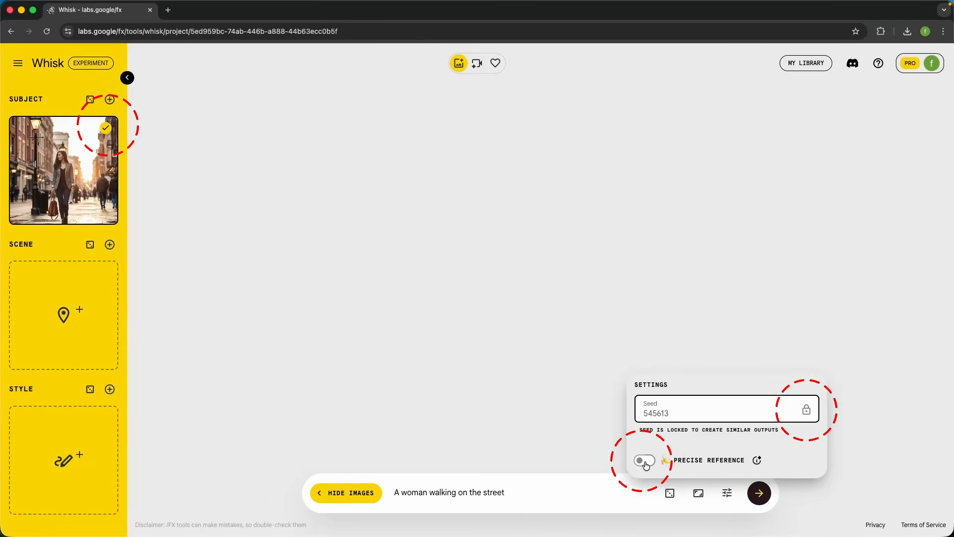
pyautogui.click(575, 488)
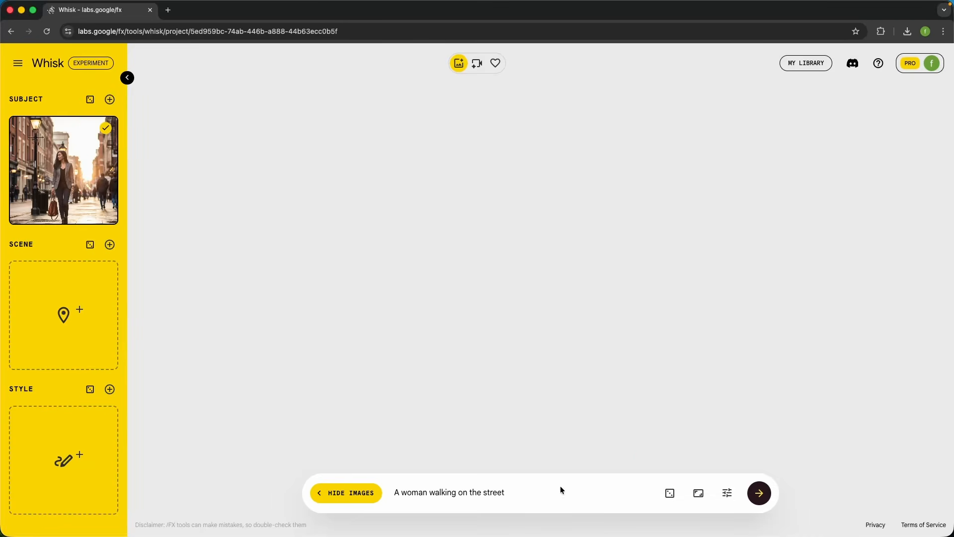
pyautogui.click(760, 493)
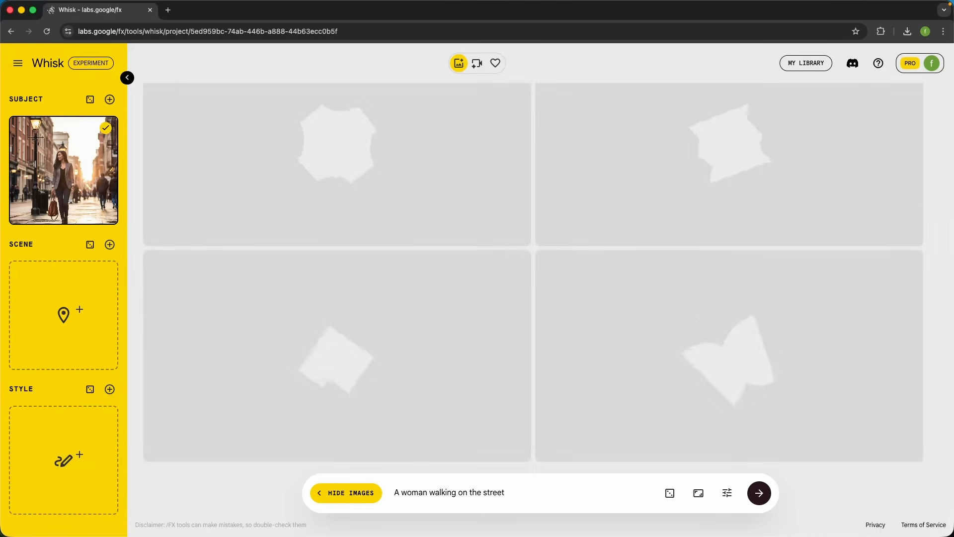
pyautogui.click(728, 493)
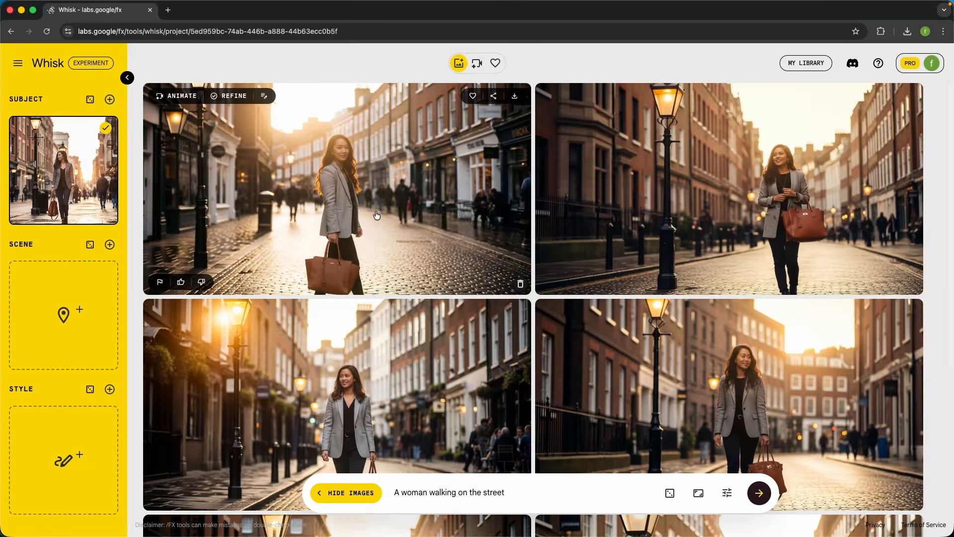
# Examine the images generated with the locked seed for consistency of the woman, her clothing, her bag and the street
pyautogui.scroll(-4, 377, 215)
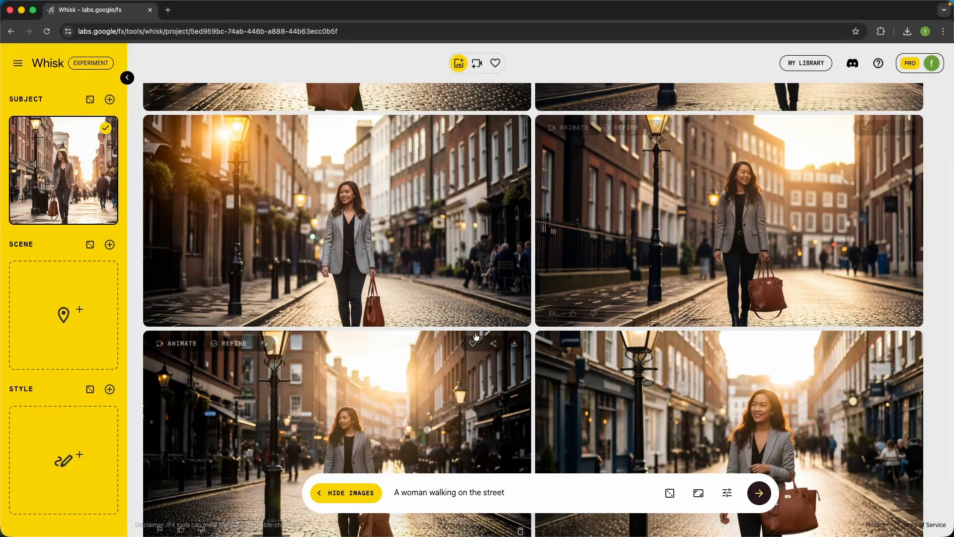
pyautogui.scroll(5, 470, 178)
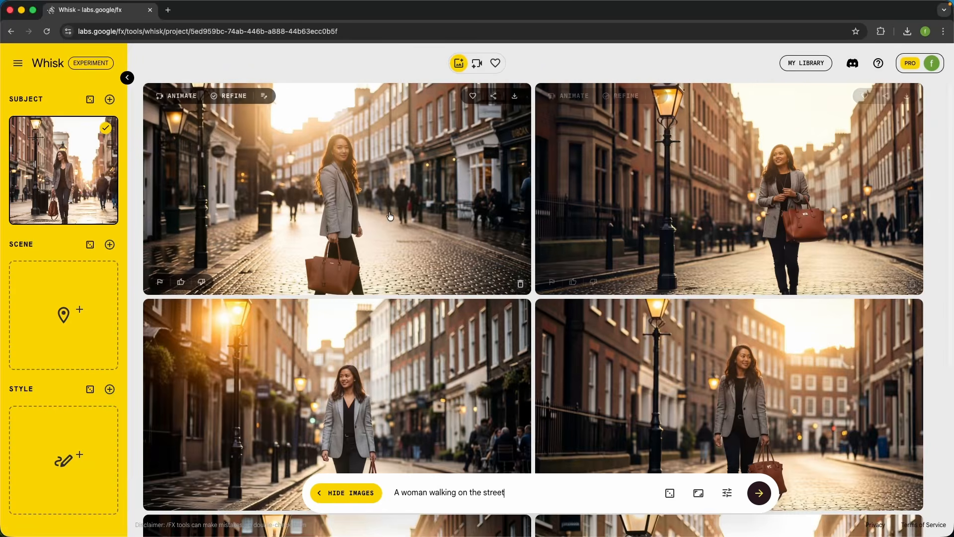
pyautogui.scroll(-2, 390, 216)
pyautogui.scroll(-1, 390, 216)
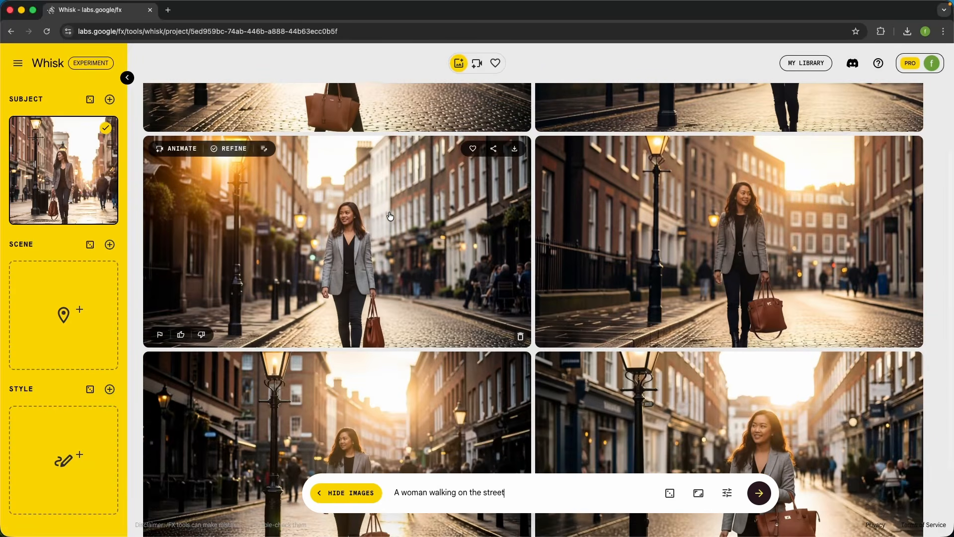
pyautogui.scroll(-2, 387, 221)
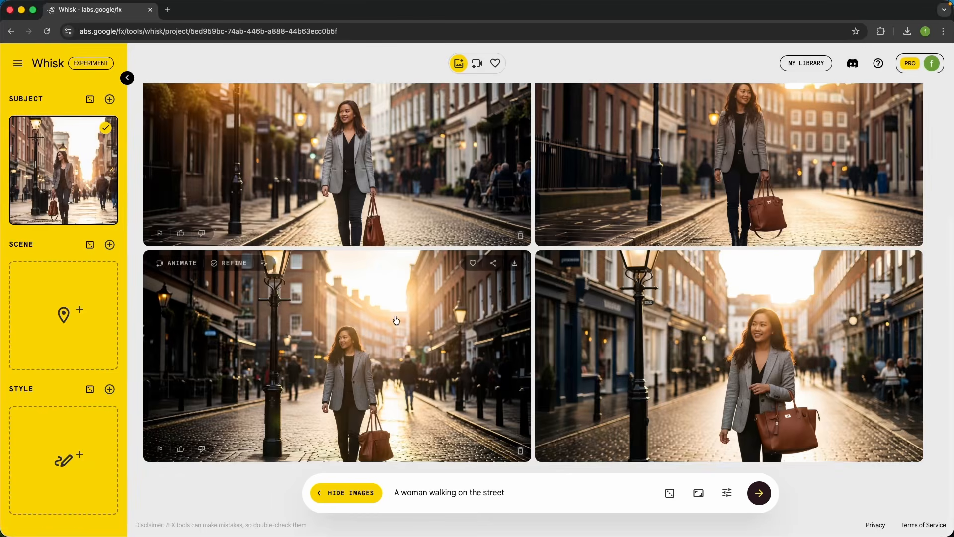
pyautogui.scroll(5, 602, 177)
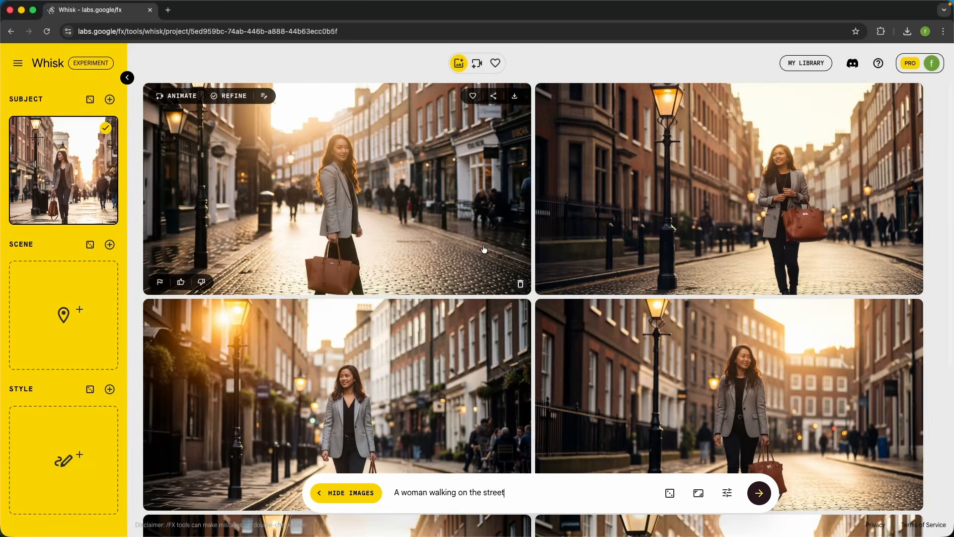
pyautogui.scroll(-5, 484, 249)
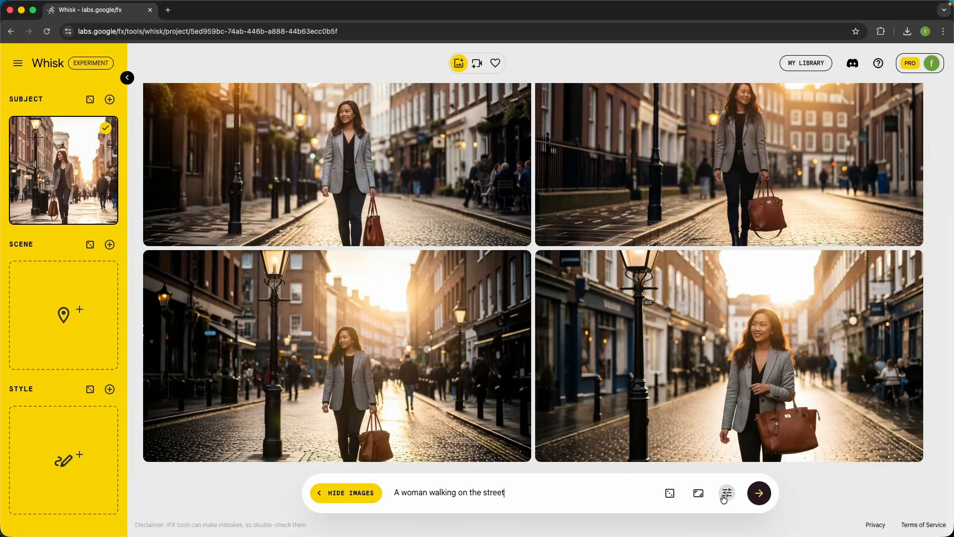
# Turn on Precise Reference in the settings and clear the generated images
pyautogui.click(725, 497)
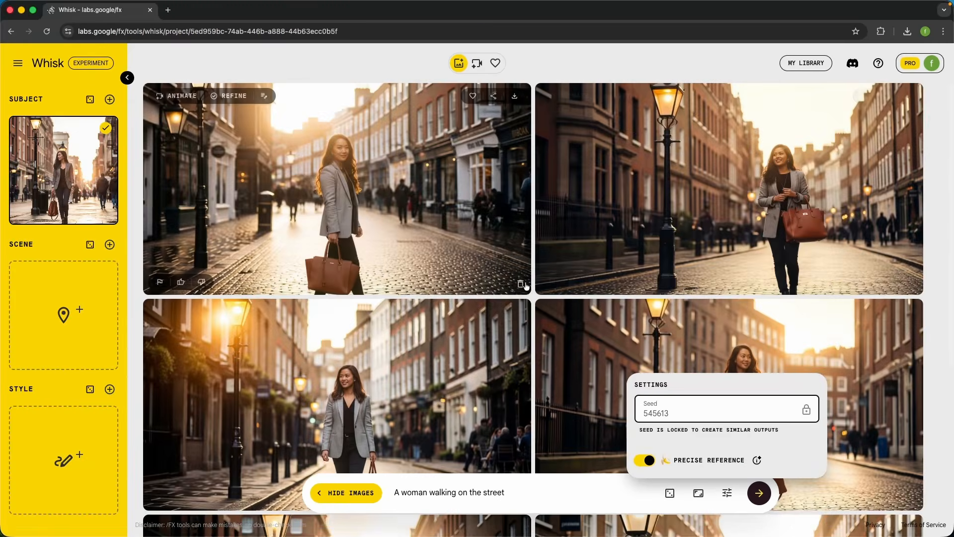
pyautogui.click(523, 284)
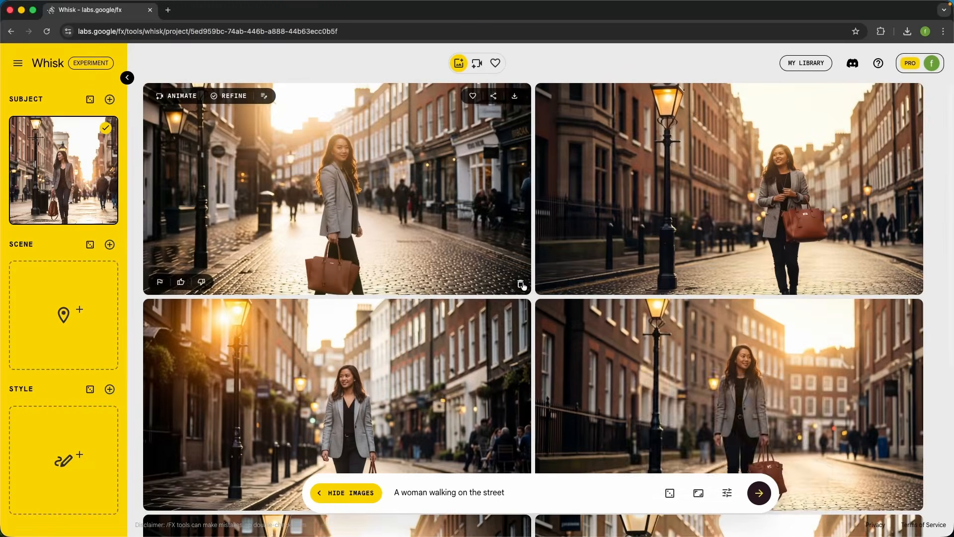
pyautogui.click(523, 283)
pyautogui.click(522, 283)
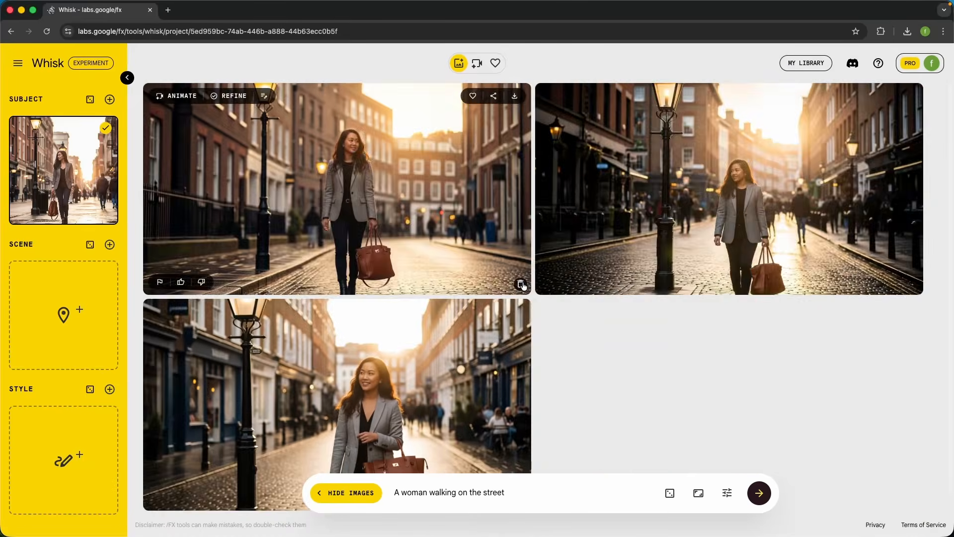
pyautogui.click(523, 284)
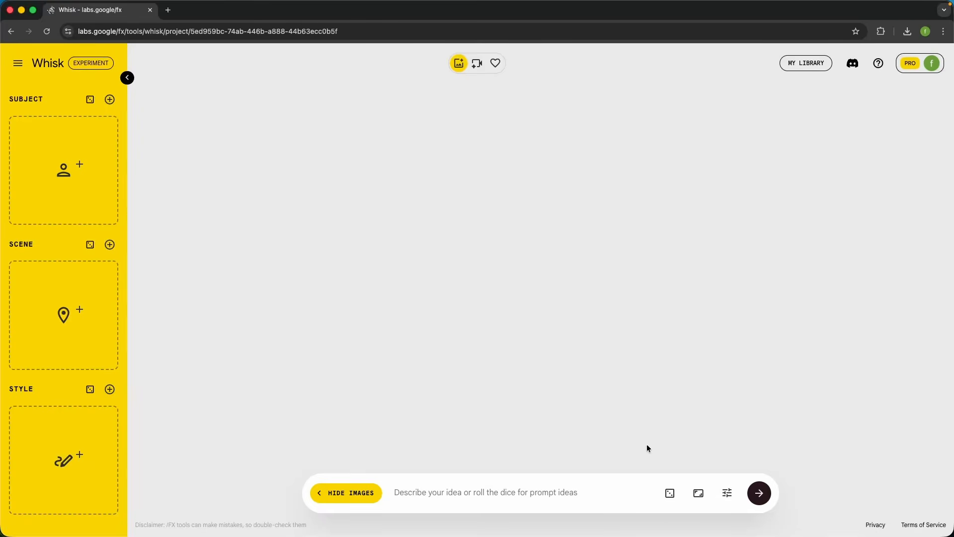
# With the seed unlocked and Precise Reference on, generate images from the prompt "A woman walking on the street" without any reference
pyautogui.click(724, 493)
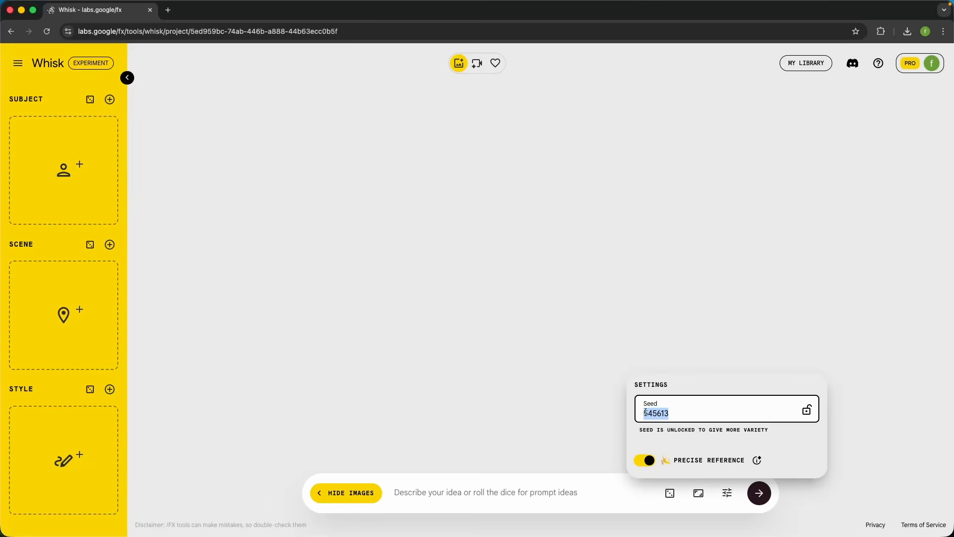
pyautogui.click(565, 436)
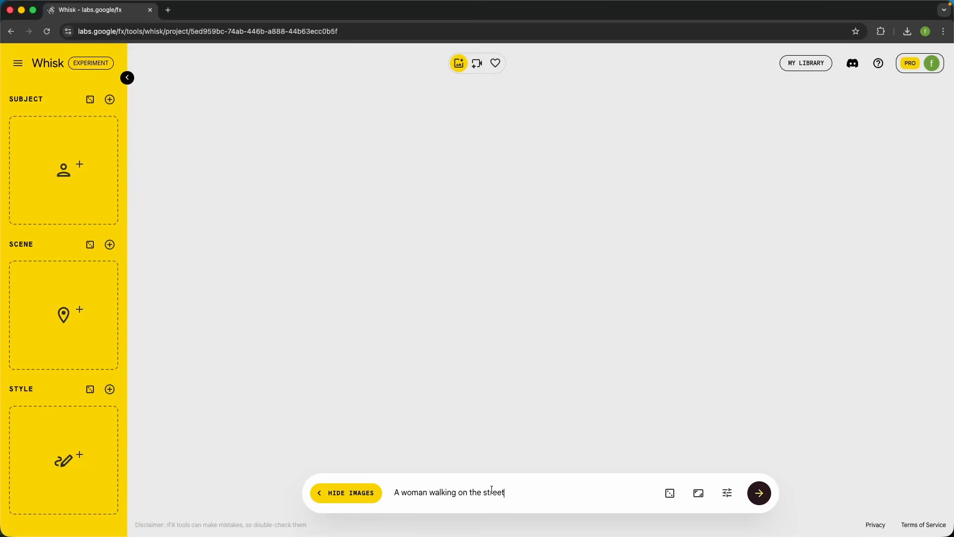
pyautogui.click(759, 492)
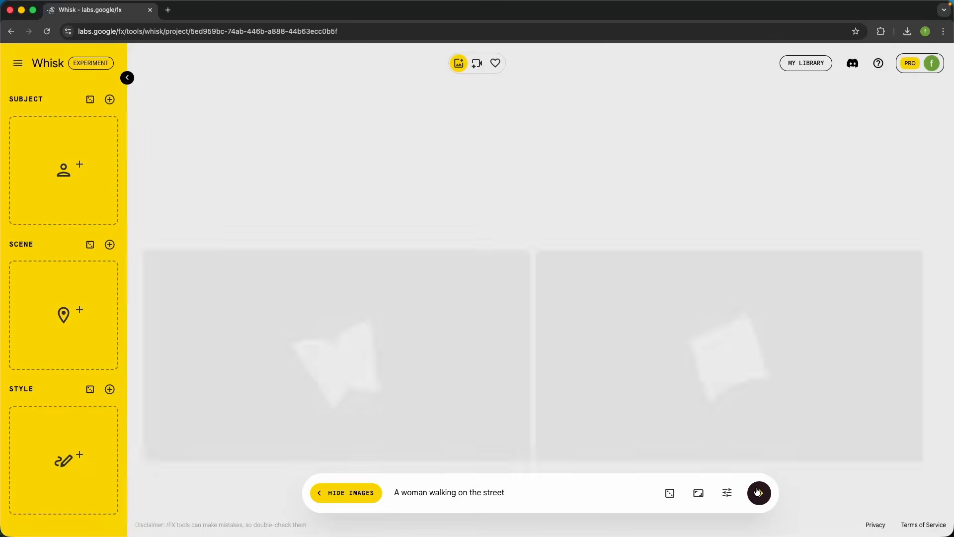
# Use the image of the woman in the beige trench coat as Subject and delete the other generated image
pyautogui.moveTo(664, 334); pyautogui.dragTo(70, 172)
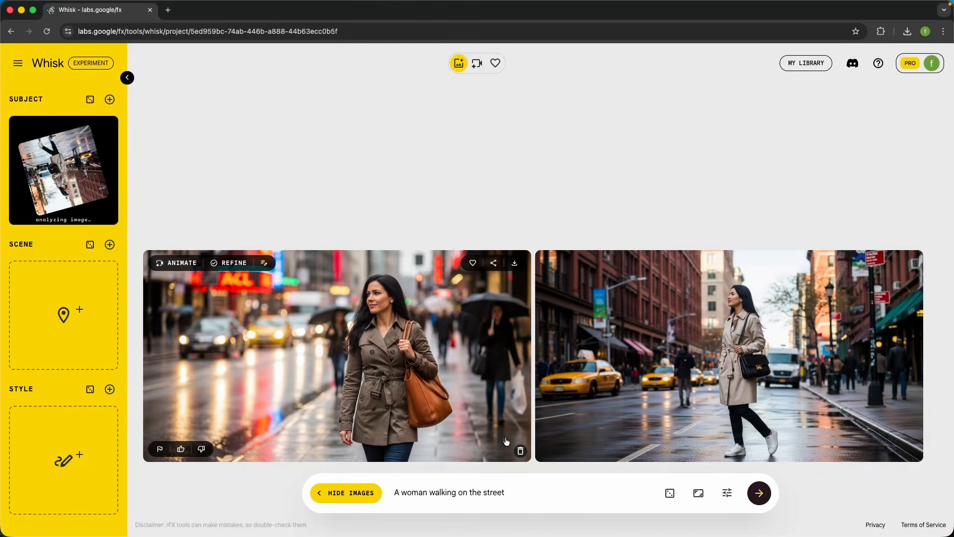
pyautogui.click(520, 450)
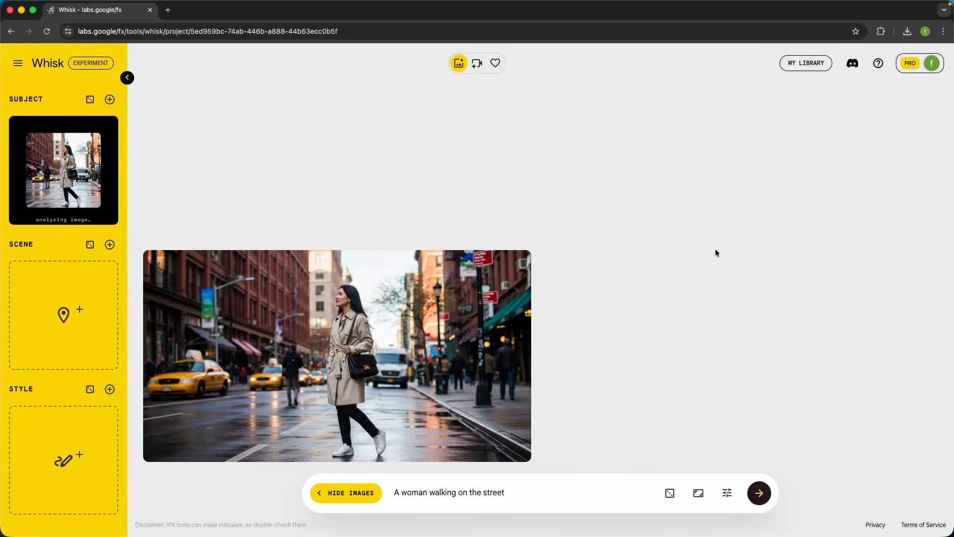
# Lock the current seed with Precise Reference on and generate more images from the street prompt using the subject reference
pyautogui.click(727, 493)
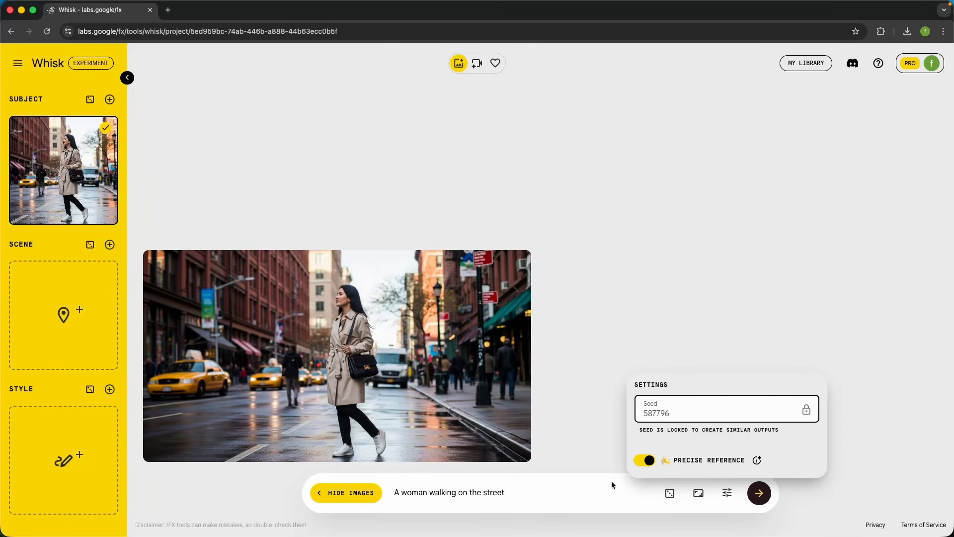
pyautogui.click(567, 495)
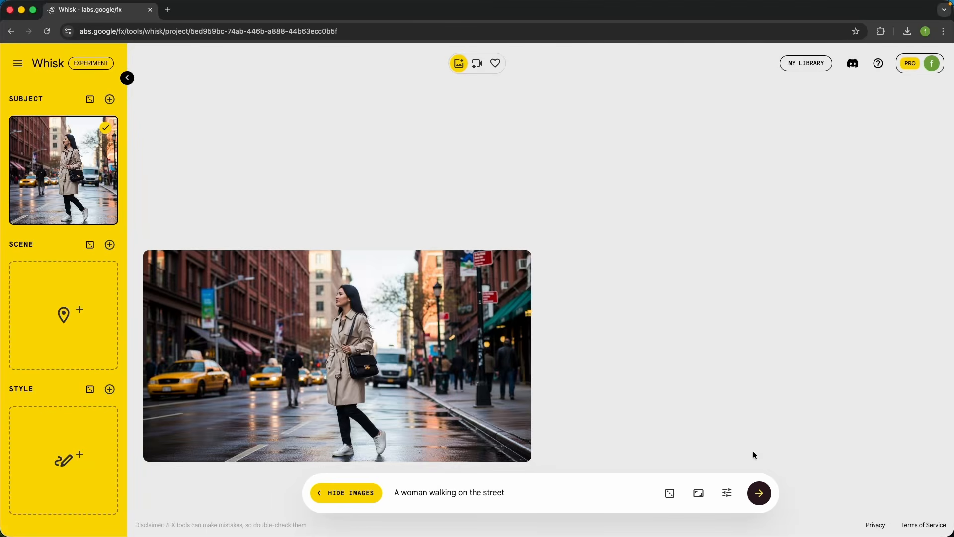
pyautogui.click(728, 493)
pyautogui.click(760, 494)
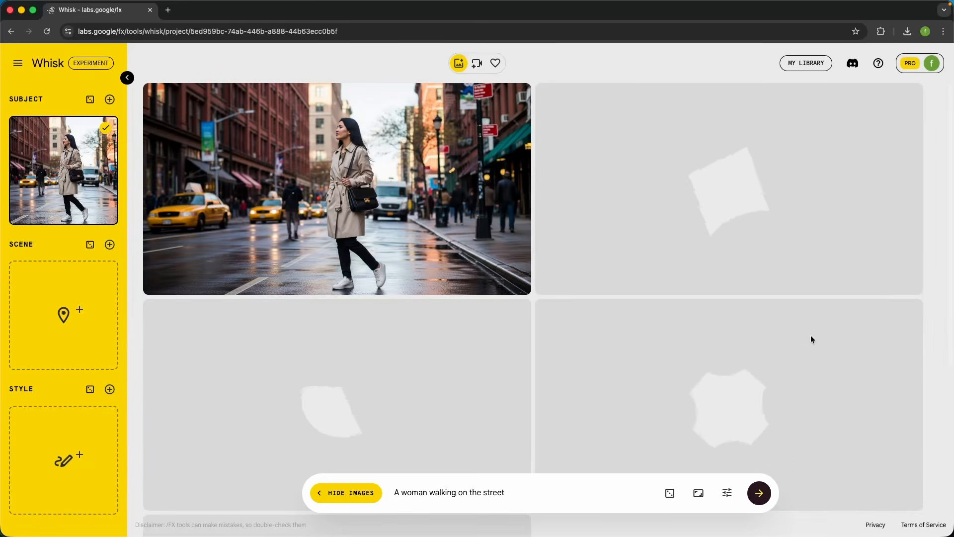
# Compare the woman, her pose and the street in the Precise Reference images with the original trench coat image
pyautogui.moveTo(559, 114)
pyautogui.scroll(-2, 462, 158)
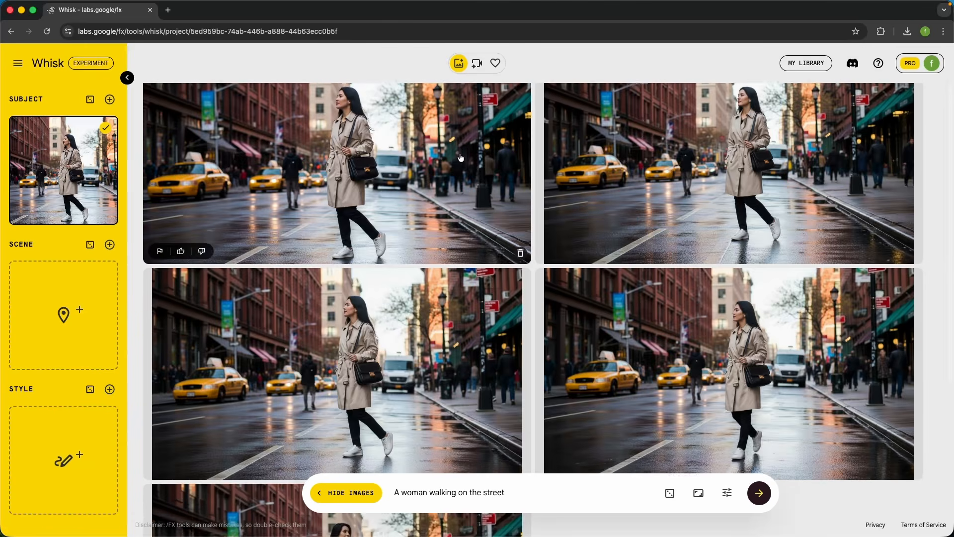
pyautogui.moveTo(345, 378)
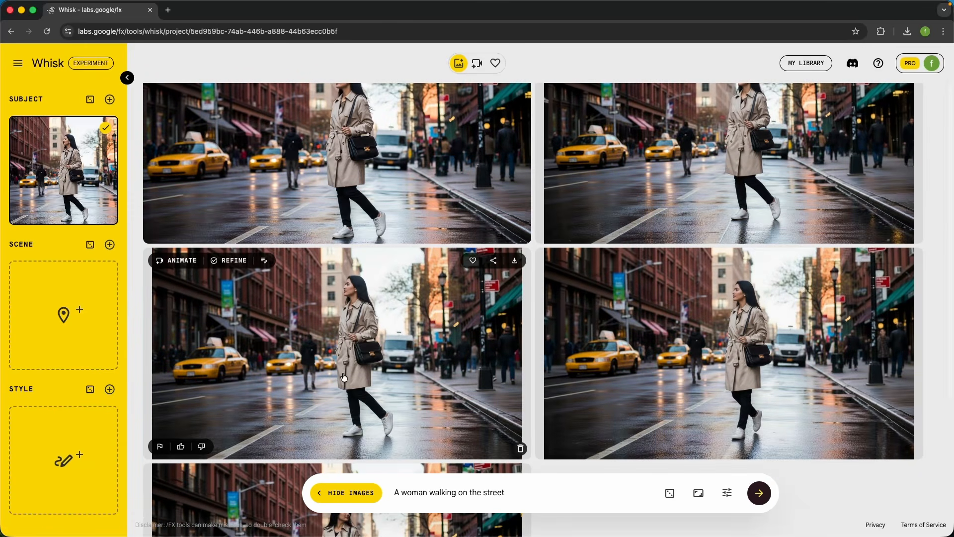
# Generate images from the prompt "A woman wearing a red dress walking on the street" with the seed locked and Precise Reference on
pyautogui.scroll(-1, 304, 399)
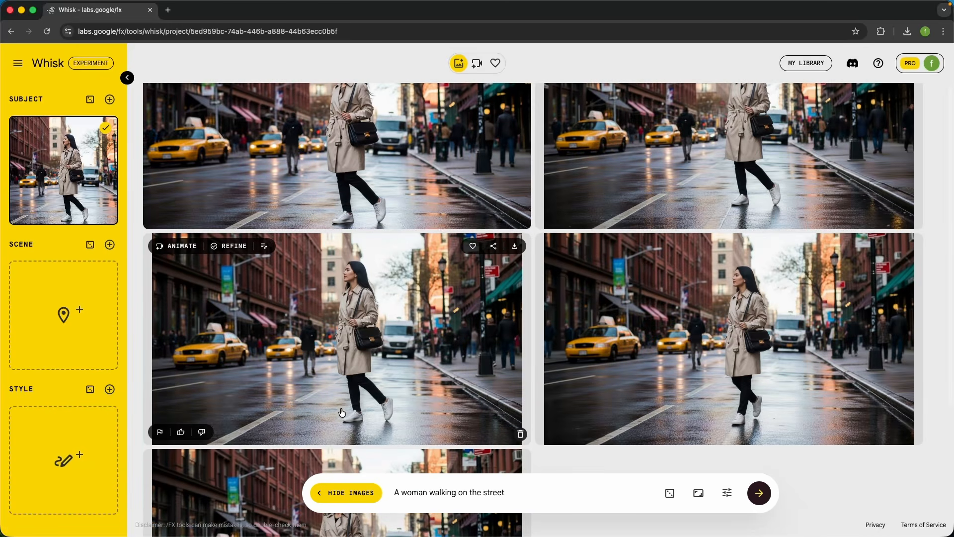
pyautogui.moveTo(659, 326)
pyautogui.scroll(-4, 410, 256)
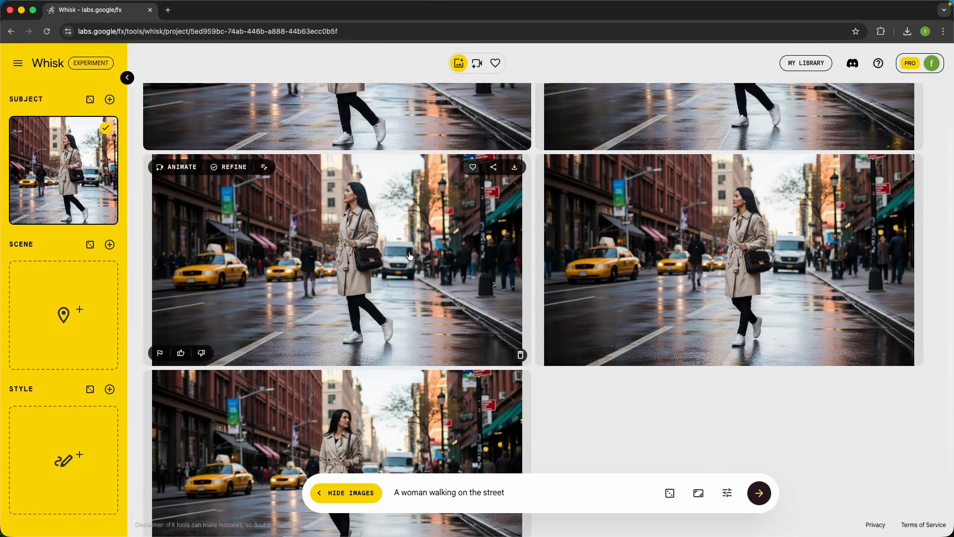
pyautogui.moveTo(420, 337)
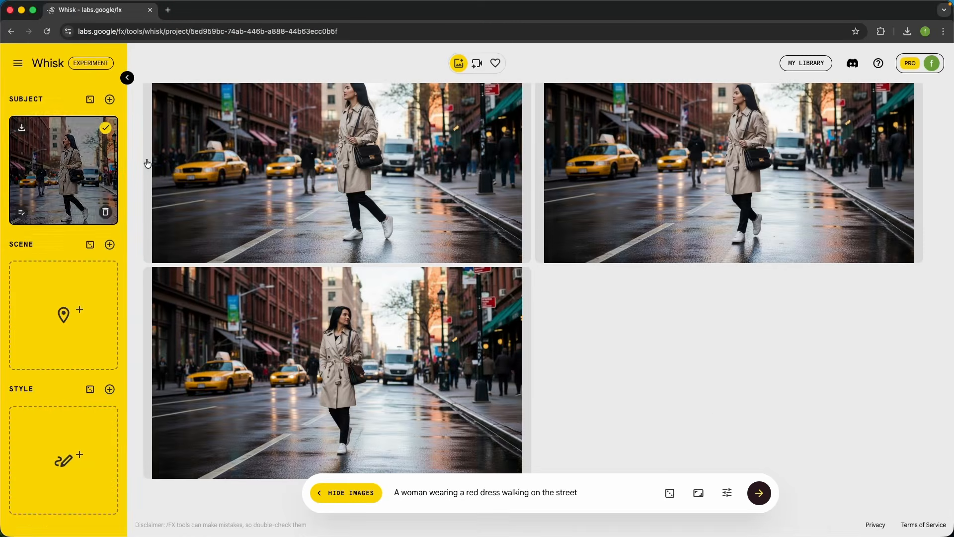
pyautogui.click(728, 493)
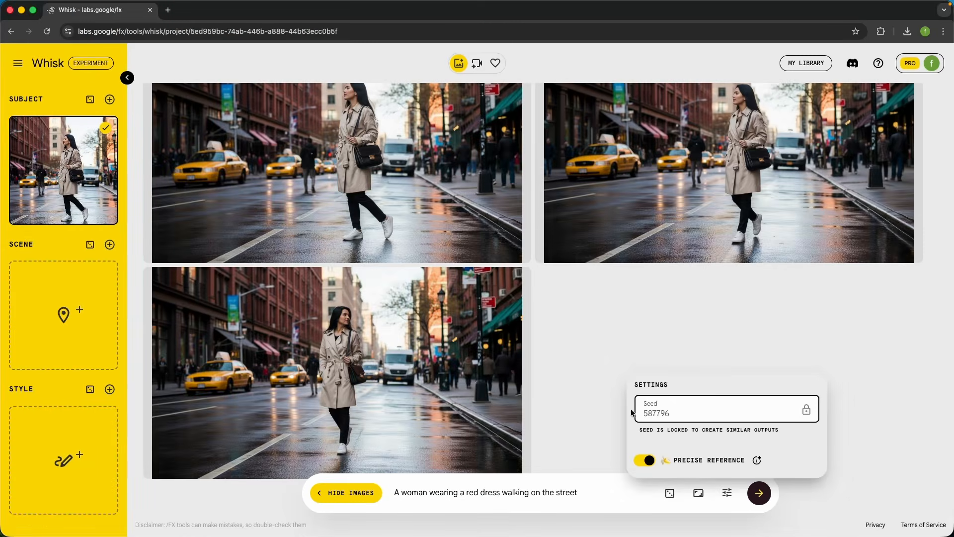
pyautogui.click(572, 367)
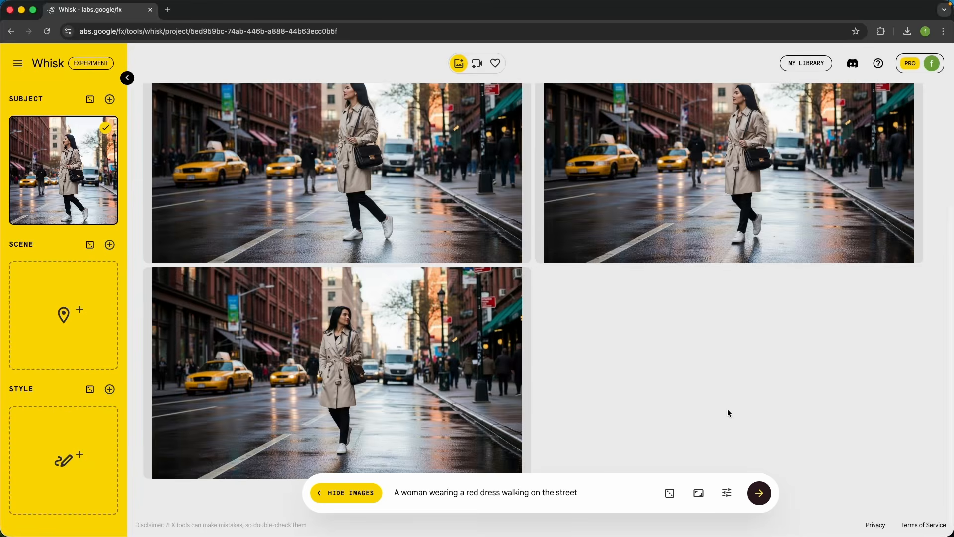
pyautogui.click(761, 503)
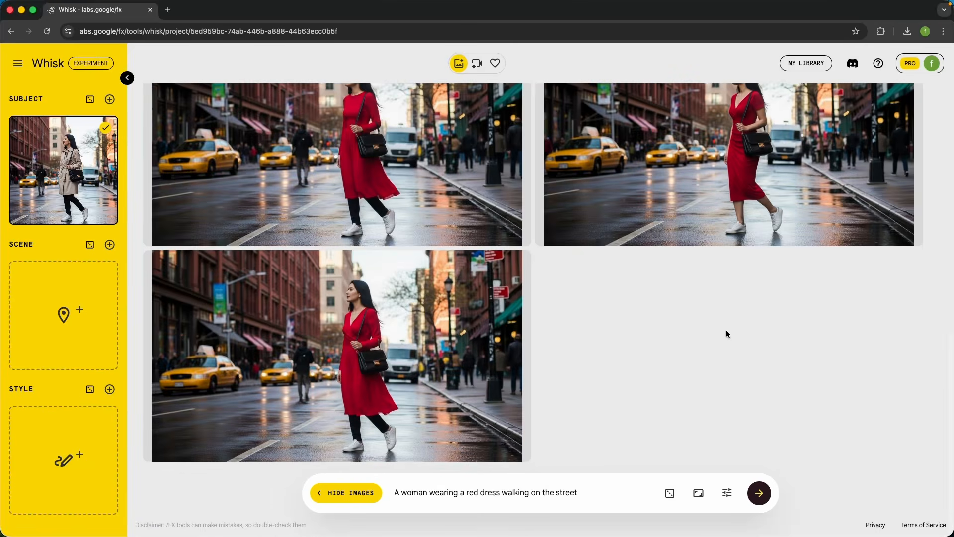
# Review the red dress images, turn Precise Reference off and generate more from the same prompt with the subject reference
pyautogui.scroll(1, 728, 334)
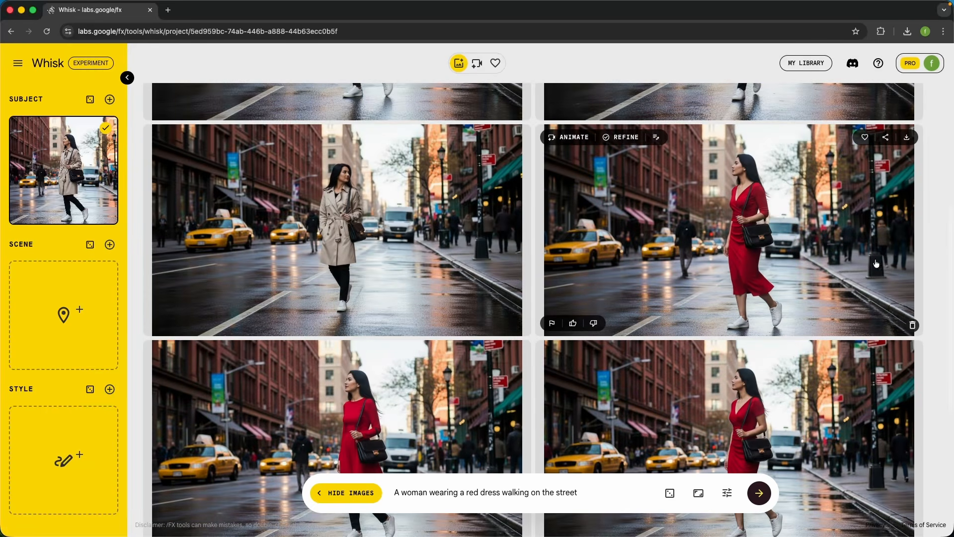
pyautogui.scroll(-5, 809, 235)
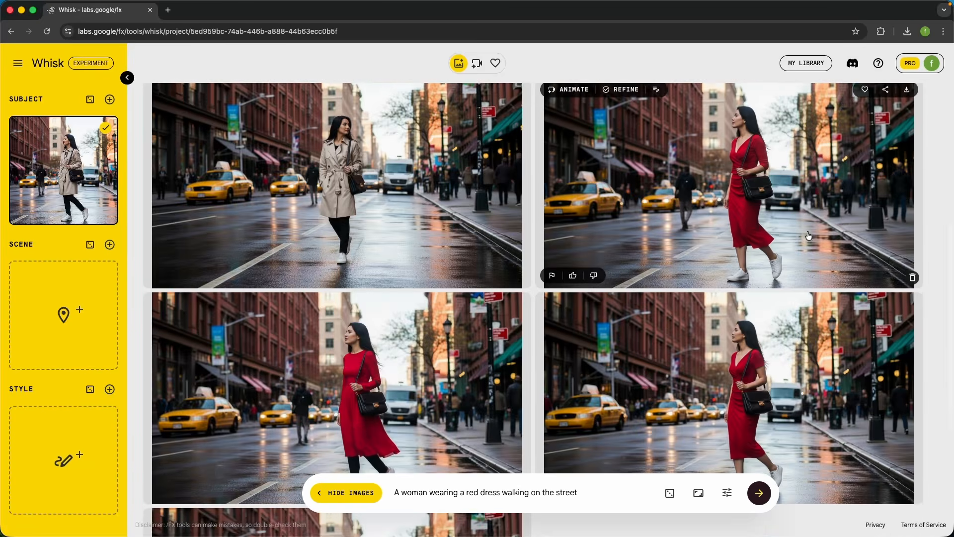
pyautogui.scroll(-1, 809, 236)
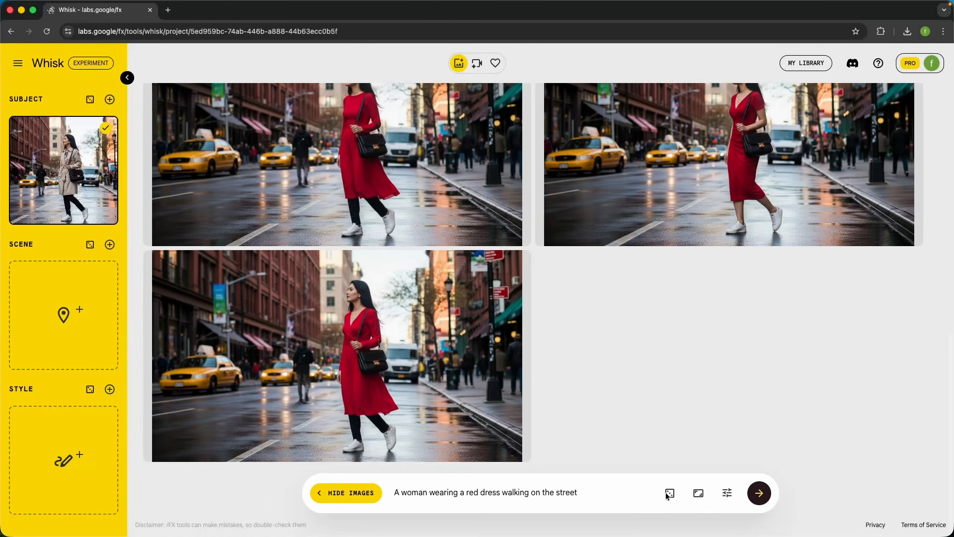
pyautogui.click(728, 495)
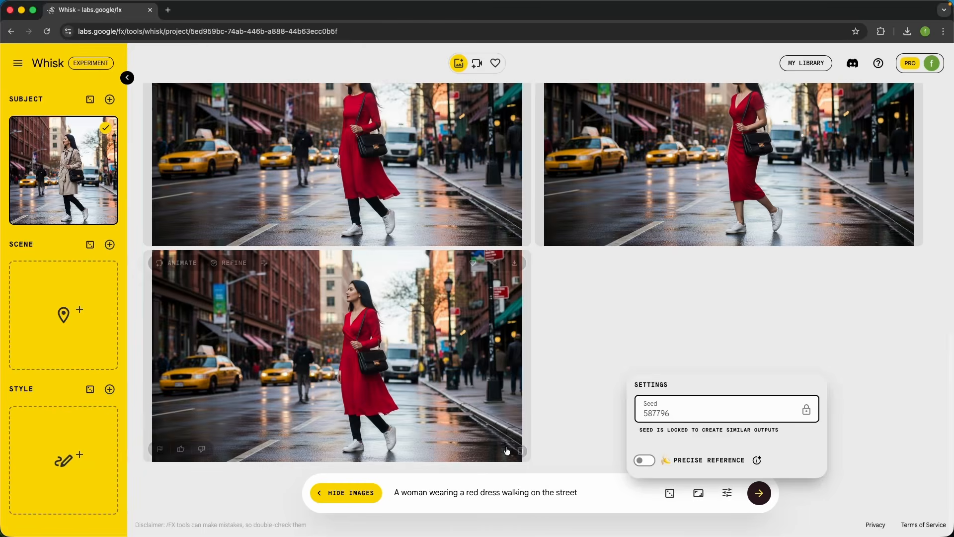
pyautogui.click(458, 500)
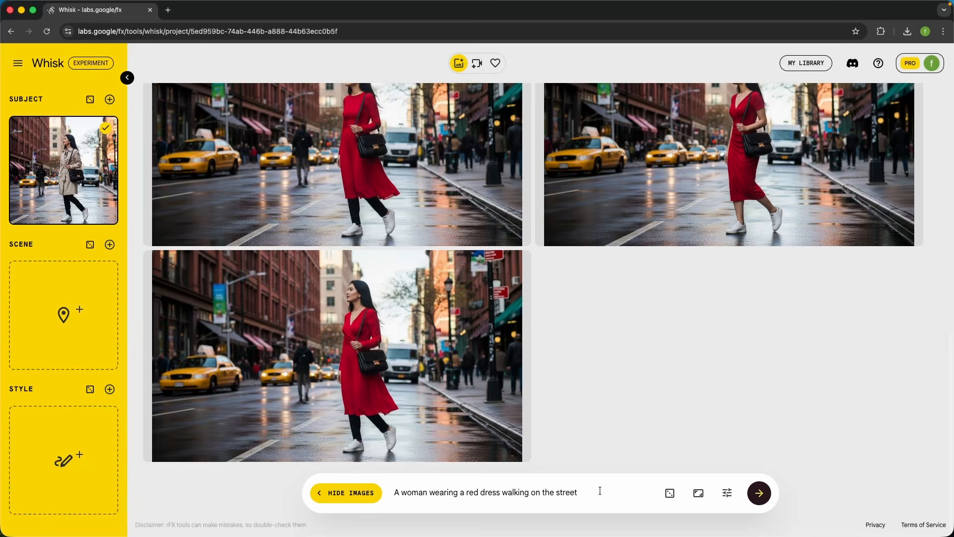
pyautogui.click(759, 492)
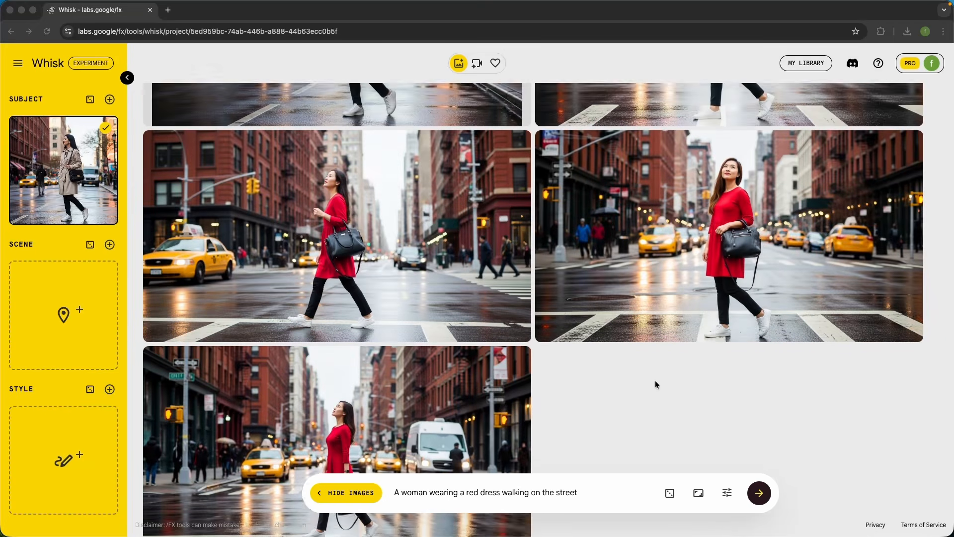
# Compare the woman's face, dress and bag and the street in the images made without Precise Reference with the earlier red dress image
pyautogui.scroll(3, 656, 385)
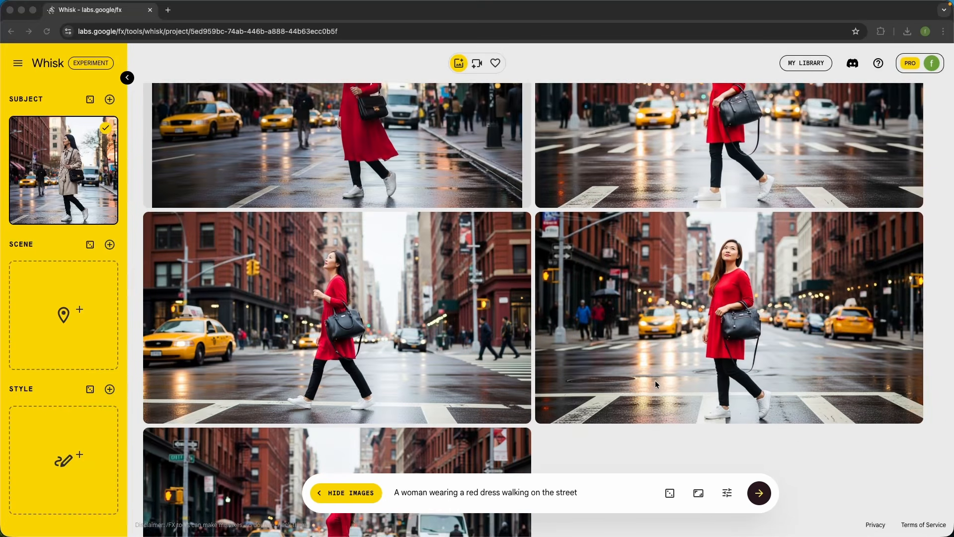
pyautogui.scroll(1, 656, 380)
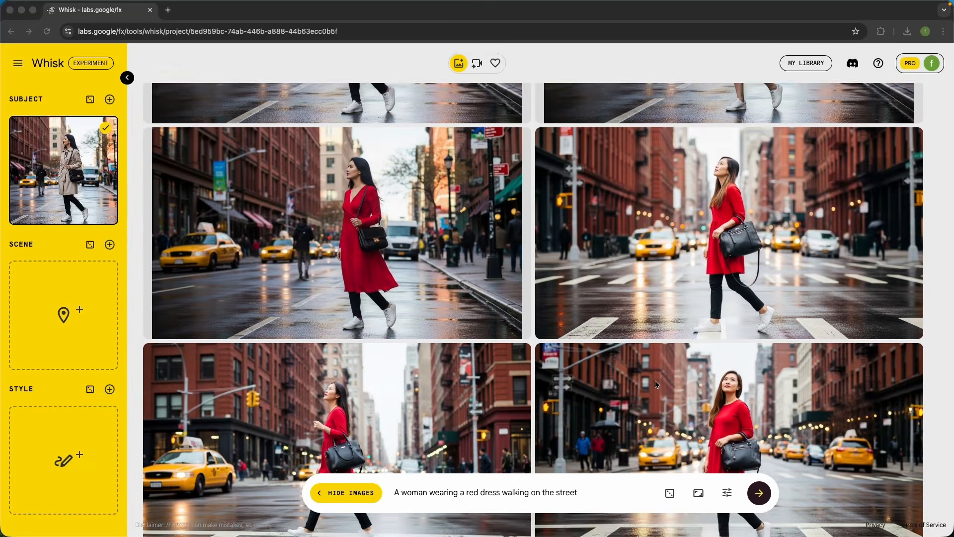
pyautogui.scroll(-1, 724, 341)
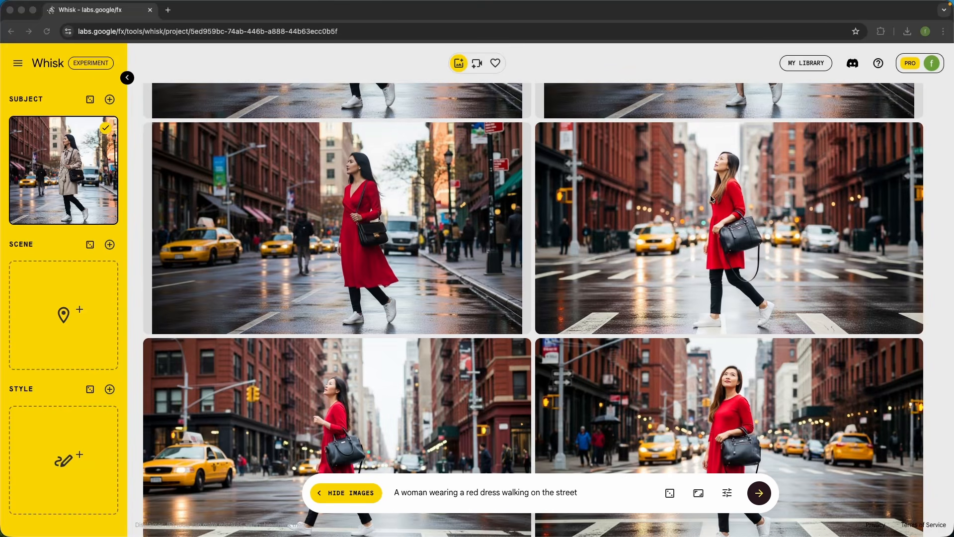
pyautogui.scroll(-2, 708, 222)
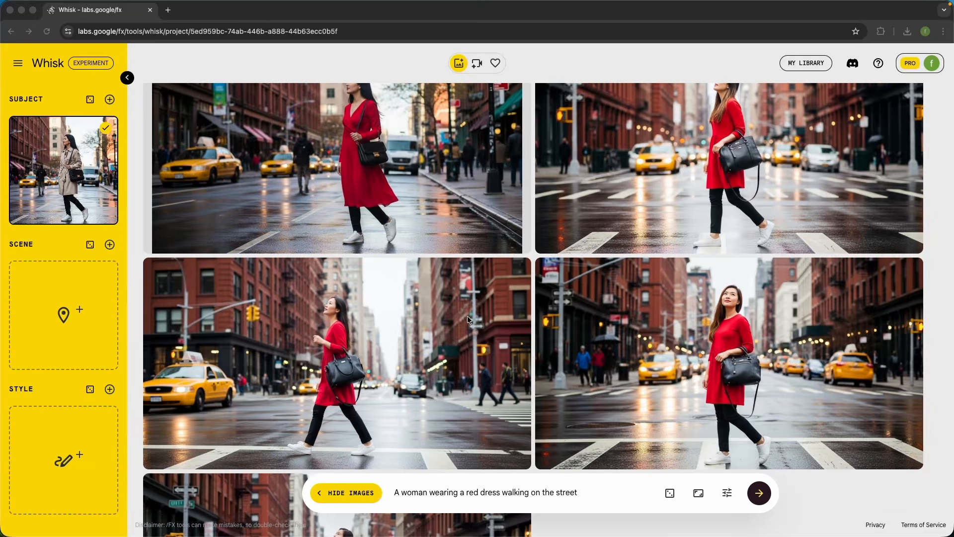
pyautogui.scroll(-5, 714, 265)
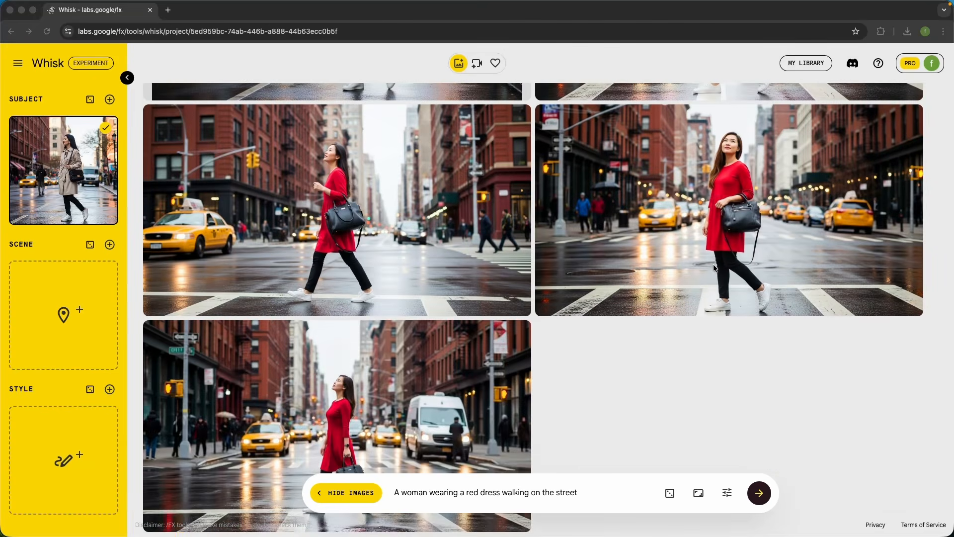
pyautogui.scroll(3, 713, 264)
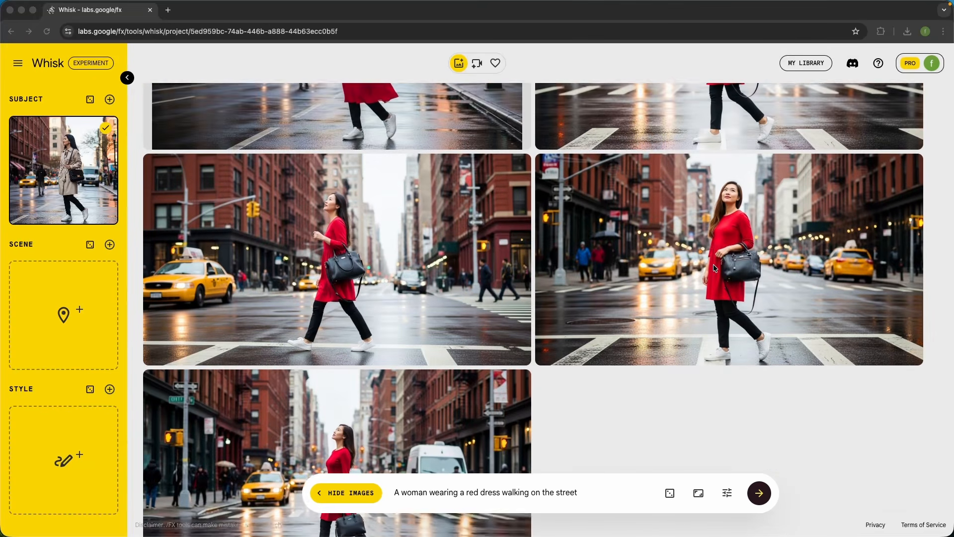
pyautogui.scroll(1, 703, 258)
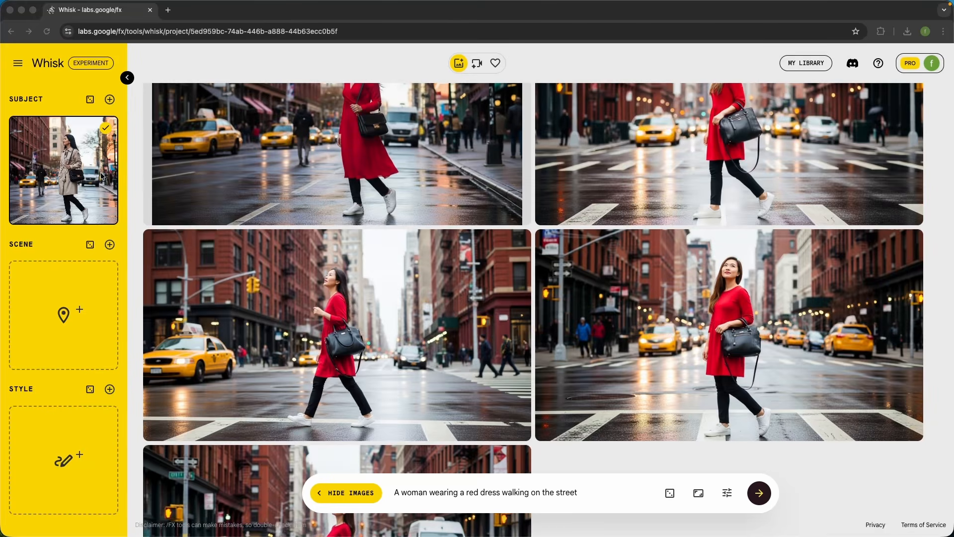
pyautogui.scroll(2, 778, 226)
# With the seed unlocked and Precise Reference off, generate another set of images from the red dress prompt
pyautogui.click(727, 493)
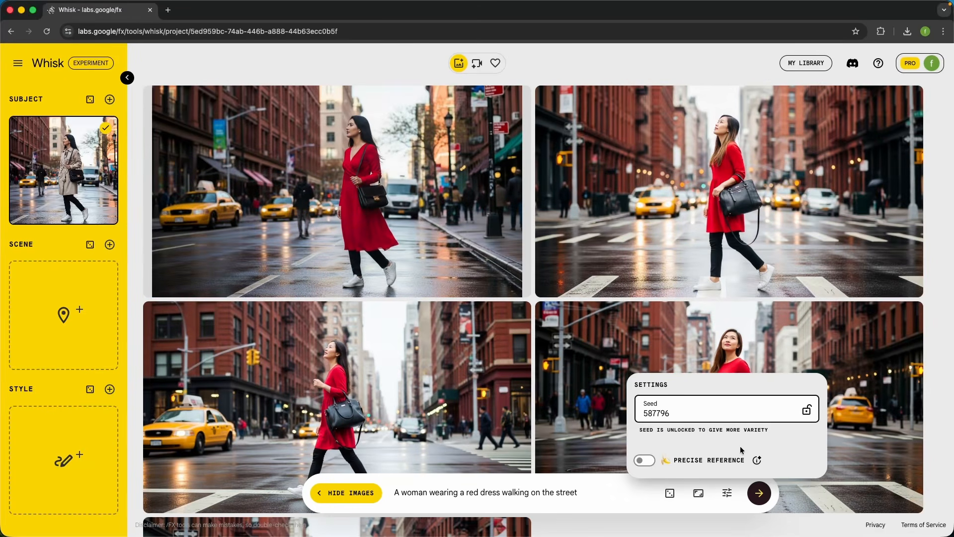
pyautogui.click(586, 495)
pyautogui.click(770, 495)
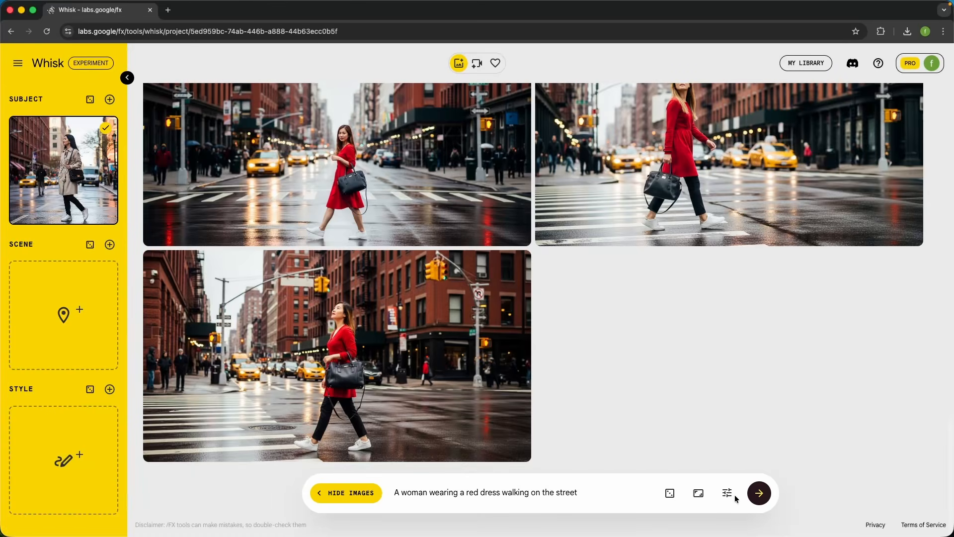
# Check the generation settings and compare the woman, her pose and the street across the newest red dress images
pyautogui.click(731, 493)
pyautogui.click(582, 428)
pyautogui.moveTo(384, 394)
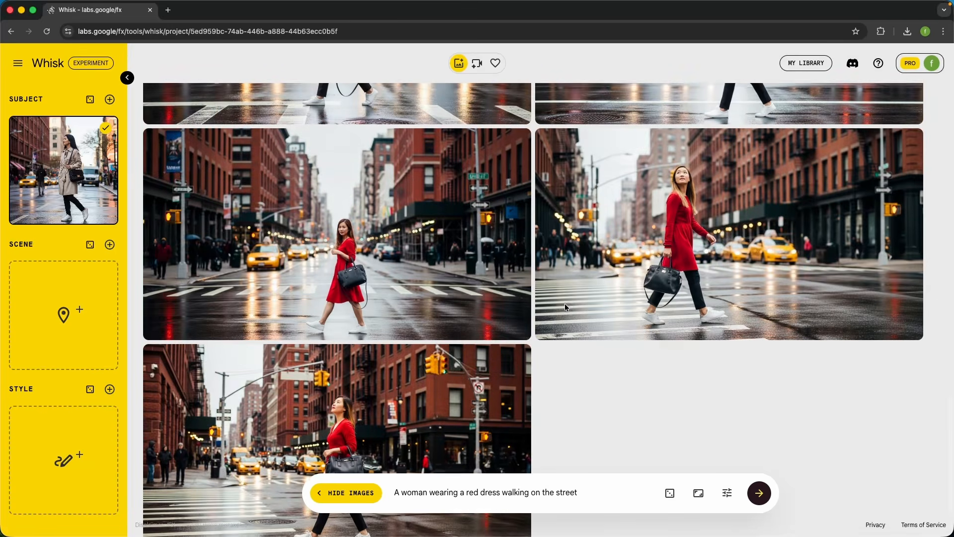
pyautogui.scroll(1, 638, 215)
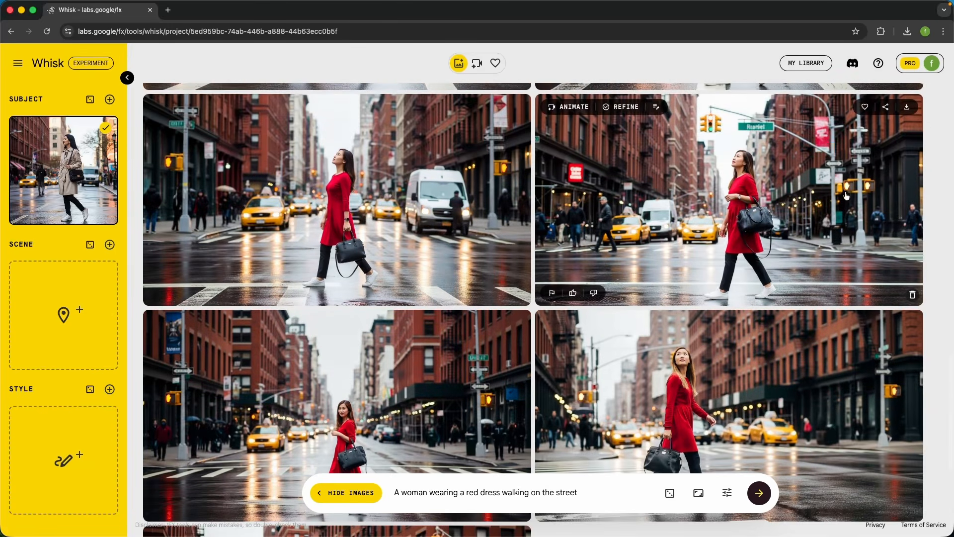
pyautogui.scroll(-5, 847, 196)
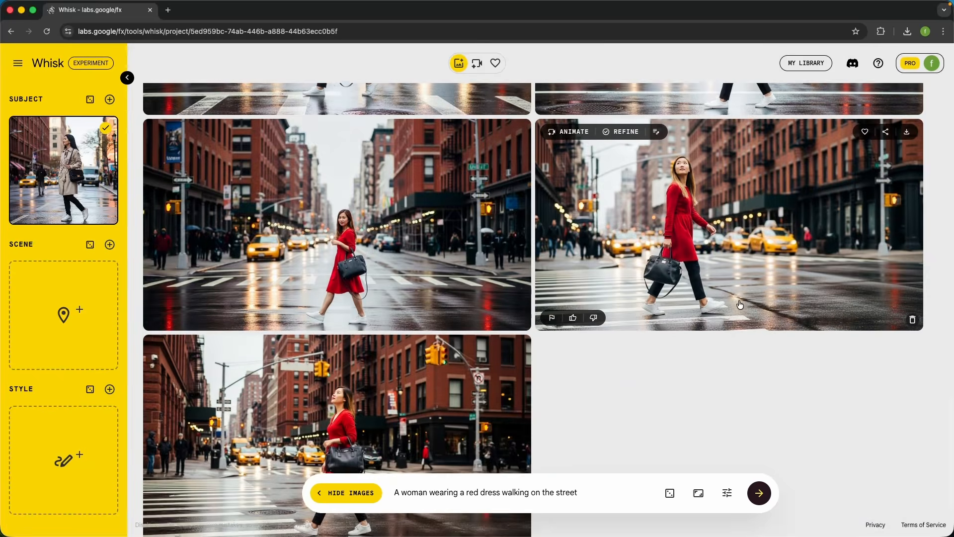
pyautogui.scroll(-2, 740, 304)
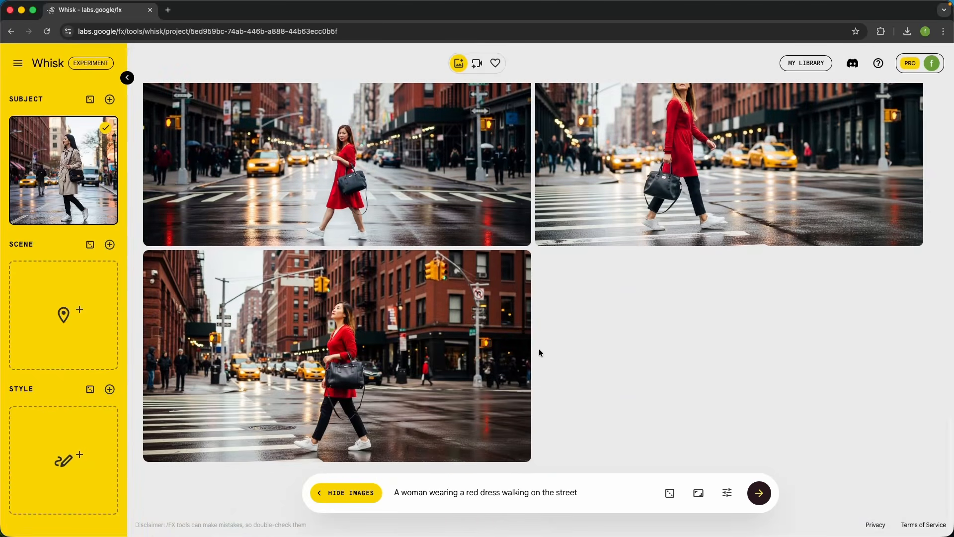